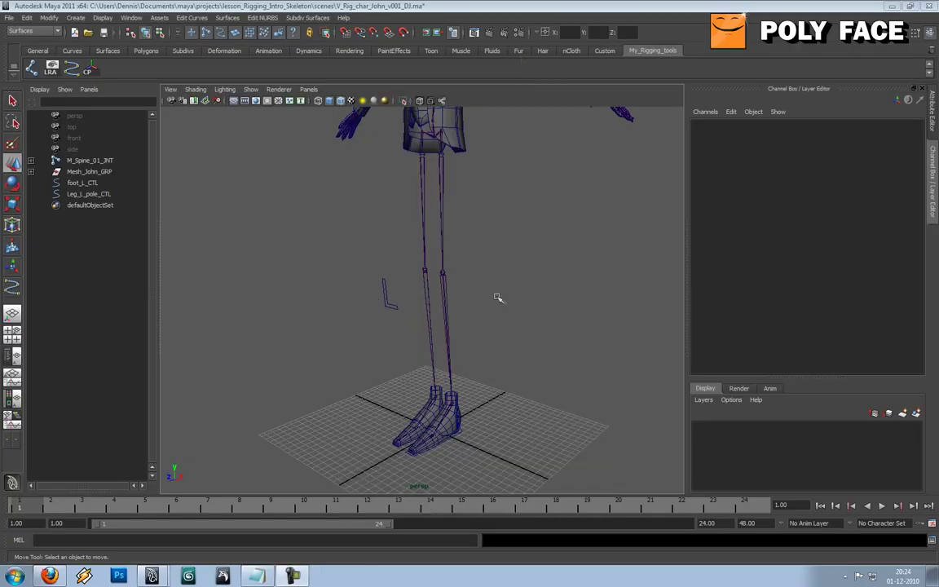
Switch the menu set from Surfaces to Animation
{"action": "left_click_drag", "start_coordinate": [496, 296], "coordinate": [517, 296], "text": "alt"}
{"action": "left_click", "coordinate": [34, 32]}
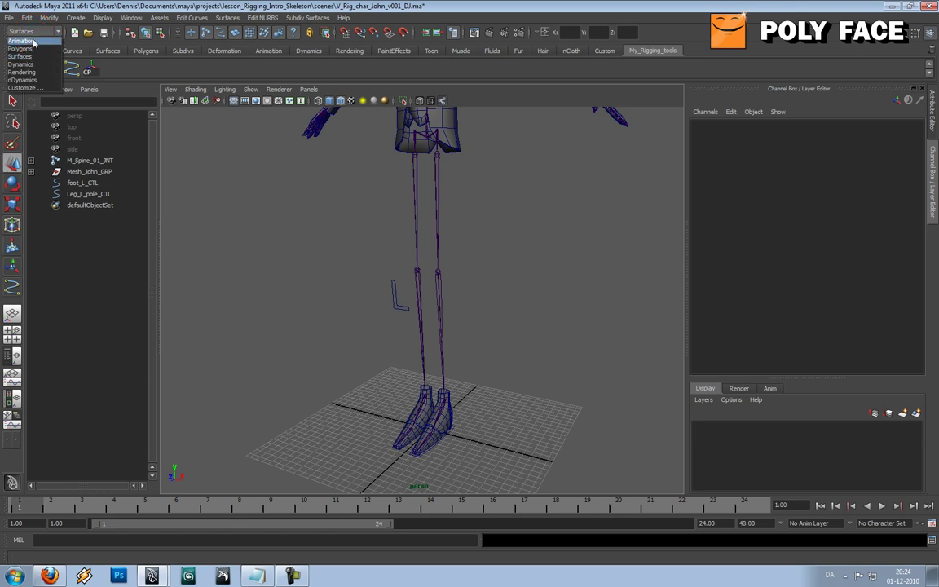
{"action": "left_click", "coordinate": [33, 40]}
Open the IK Handle Tool's settings and keep ikSCsolver as the current solver
{"action": "left_click_drag", "start_coordinate": [491, 154], "coordinate": [473, 151], "text": "alt"}
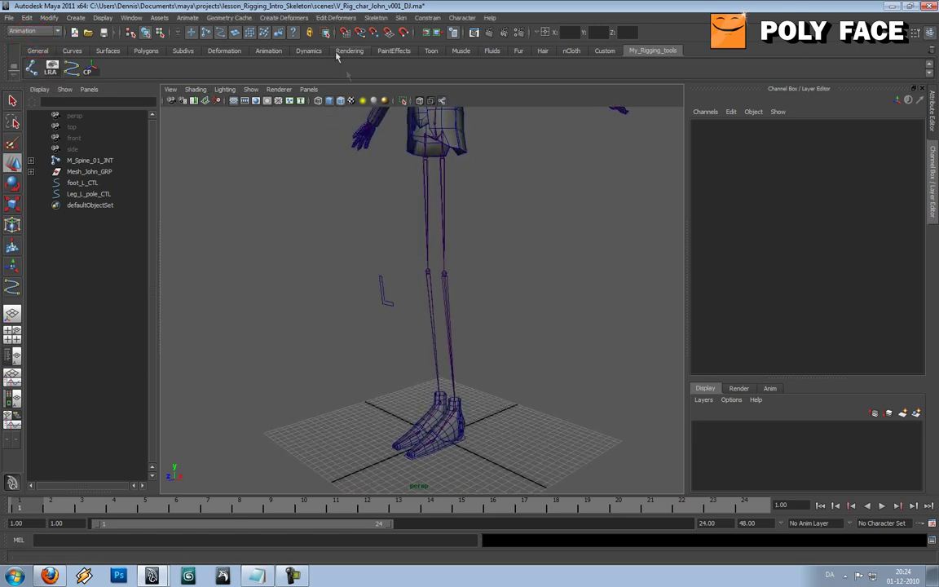
{"action": "left_click", "coordinate": [322, 18]}
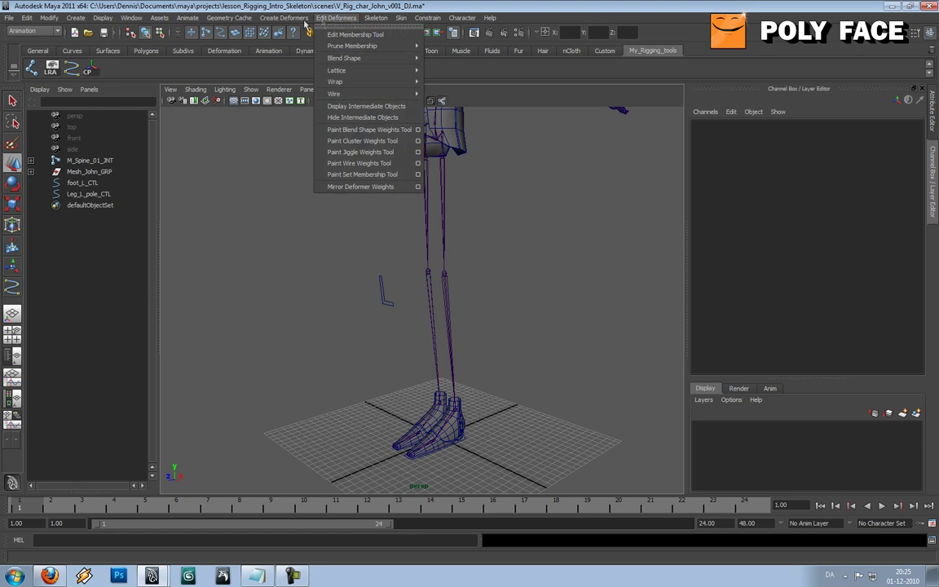
{"action": "mouse_move", "coordinate": [402, 19]}
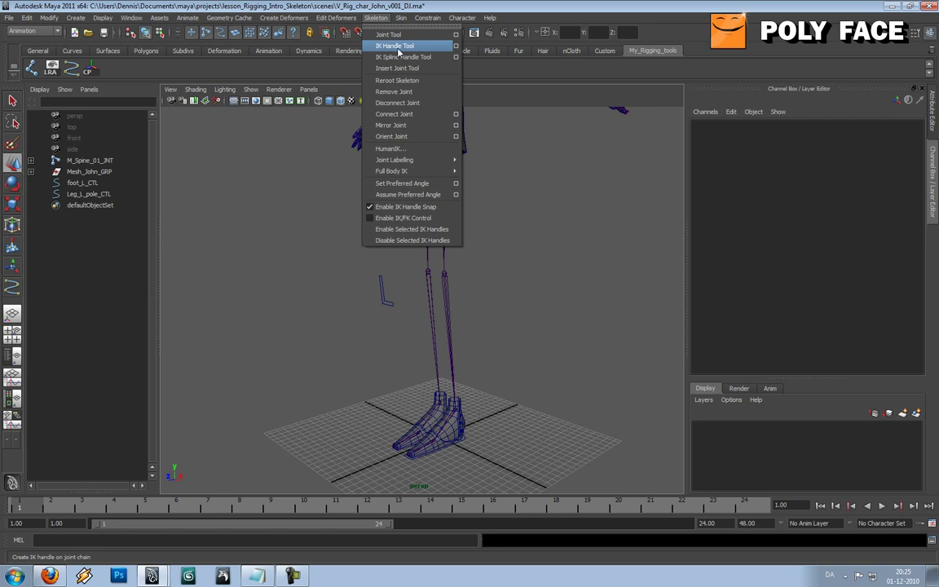
{"action": "left_click", "coordinate": [456, 45]}
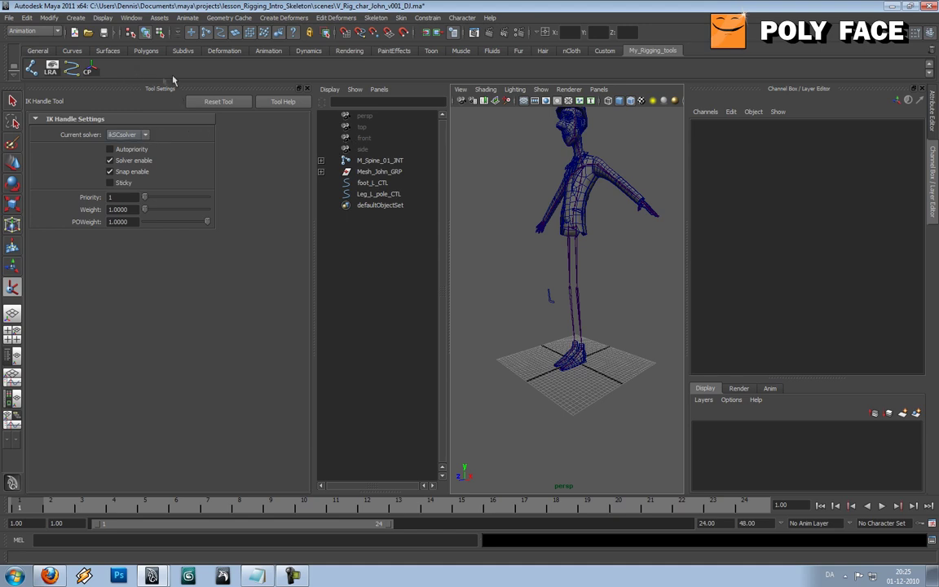
{"action": "left_click", "coordinate": [143, 133]}
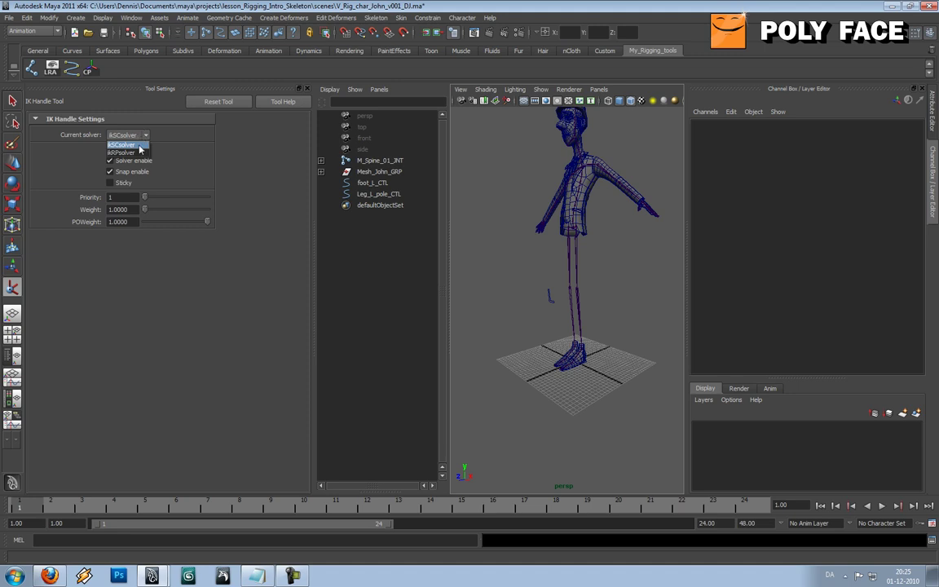
{"action": "left_click", "coordinate": [139, 147]}
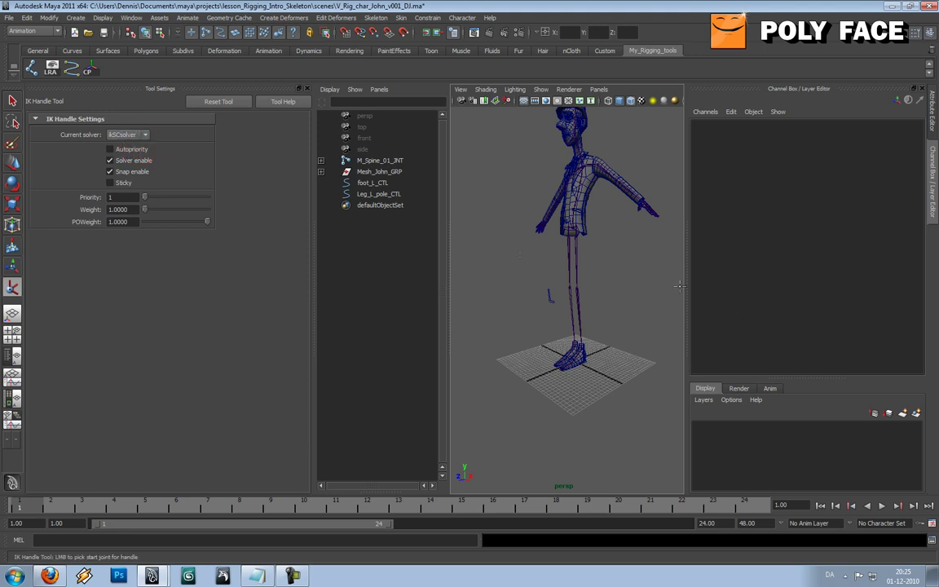
Create an IK handle from the L_LegBase_JNT hip joint to the left ankle joint
{"action": "middle_click_drag", "start_coordinate": [610, 277], "coordinate": [593, 291], "text": "alt"}
{"action": "scroll", "coordinate": [593, 291], "scroll_direction": "up", "scroll_amount": 4}
{"action": "left_click_drag", "start_coordinate": [593, 291], "coordinate": [635, 289], "text": "alt"}
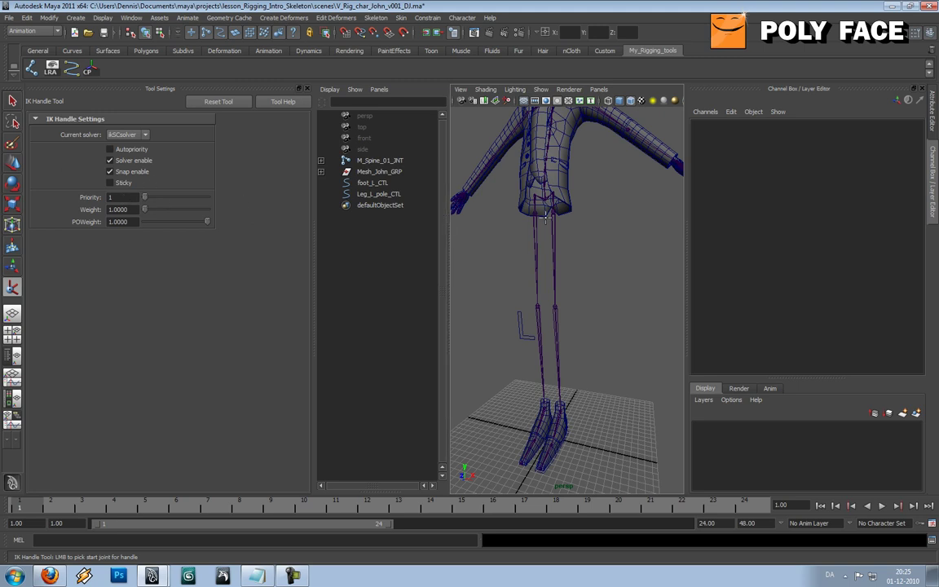
{"action": "key", "text": "space"}
{"action": "left_click_drag", "start_coordinate": [545, 216], "coordinate": [486, 150], "text": "alt"}
{"action": "left_click", "coordinate": [477, 157]}
{"action": "left_click_drag", "start_coordinate": [497, 324], "coordinate": [519, 310], "text": "alt"}
{"action": "scroll", "coordinate": [520, 311], "scroll_direction": "up", "scroll_amount": 5}
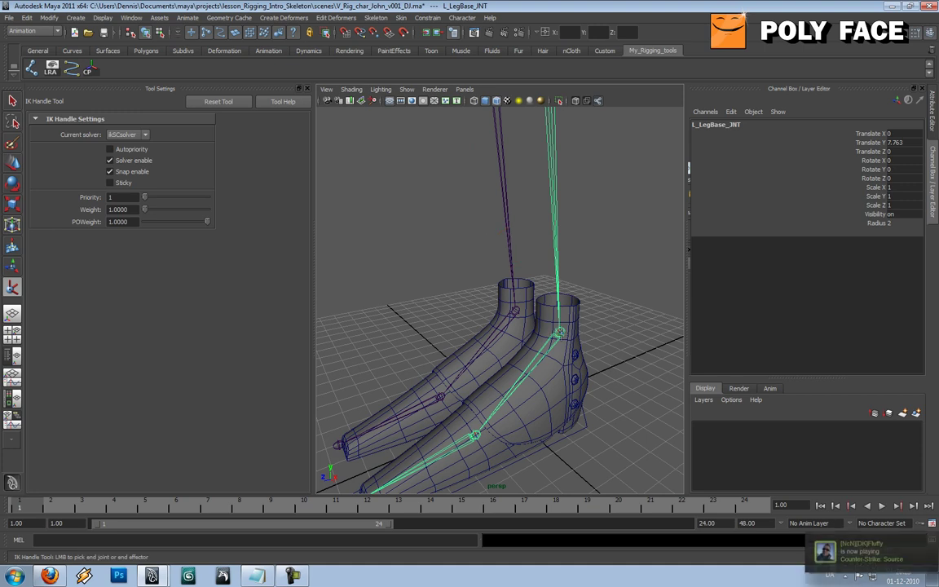
{"action": "left_click", "coordinate": [561, 333]}
Try raising the left leg's IK handle to about Y 77, undo the move and deselect the handle
{"action": "key", "text": "w"}
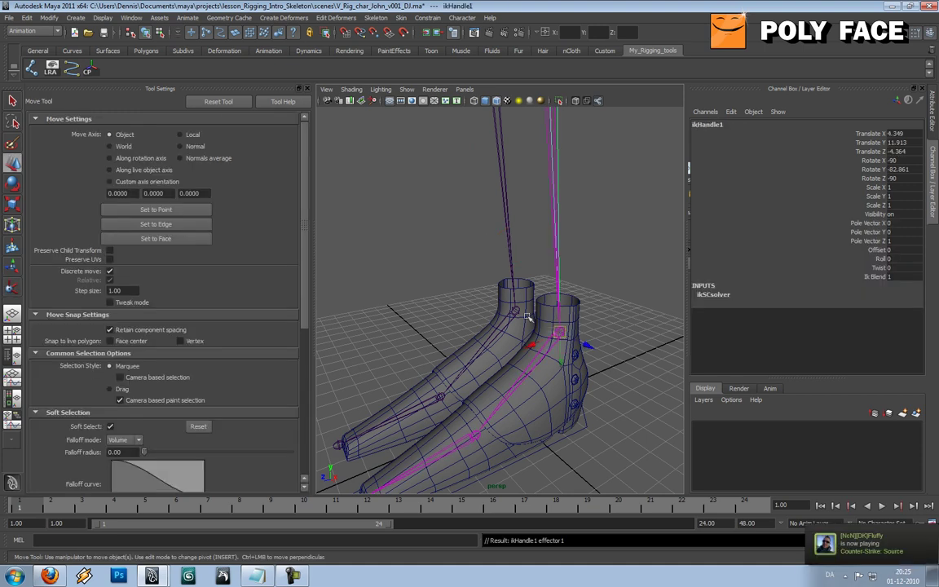
{"action": "scroll", "coordinate": [544, 280], "scroll_direction": "down", "scroll_amount": 5}
{"action": "middle_click_drag", "start_coordinate": [571, 251], "coordinate": [561, 302], "text": "alt"}
{"action": "scroll", "coordinate": [556, 272], "scroll_direction": "down", "scroll_amount": 3}
{"action": "middle_click_drag", "start_coordinate": [555, 263], "coordinate": [558, 288], "text": "alt"}
{"action": "left_click_drag", "start_coordinate": [515, 389], "coordinate": [515, 258]}
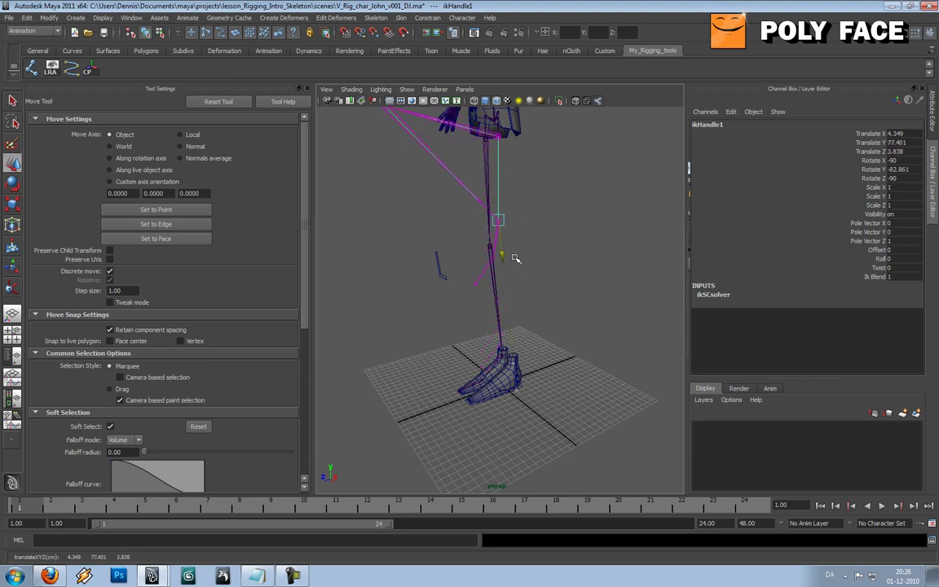
{"action": "key", "text": "ctrl+z"}
{"action": "left_click", "coordinate": [563, 248]}
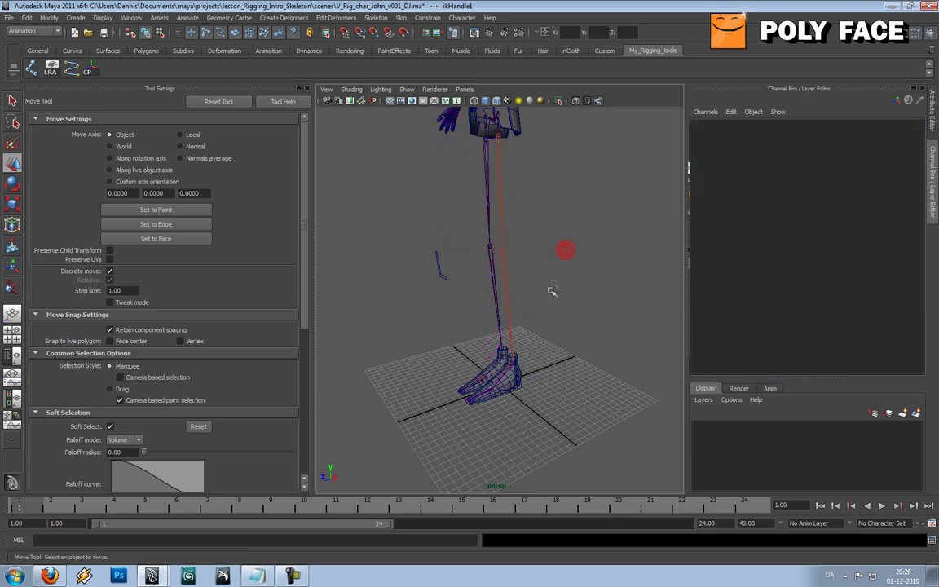
Reopen the IK Handle Tool's settings and set the current solver to ikRPsolver
{"action": "middle_click_drag", "start_coordinate": [551, 291], "coordinate": [547, 242], "text": "alt"}
{"action": "scroll", "coordinate": [547, 243], "scroll_direction": "up", "scroll_amount": 3}
{"action": "left_click_drag", "start_coordinate": [546, 242], "coordinate": [562, 247], "text": "alt"}
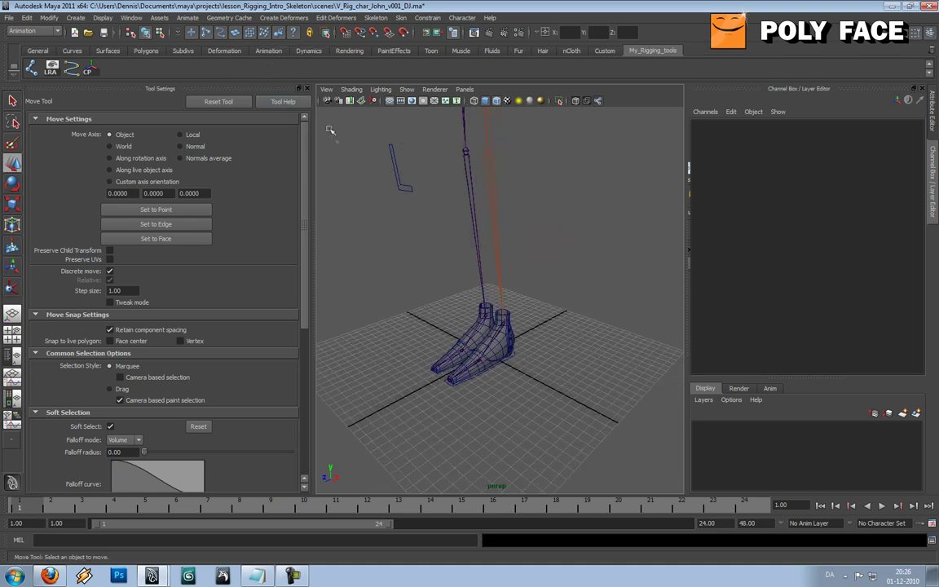
{"action": "left_click", "coordinate": [371, 18]}
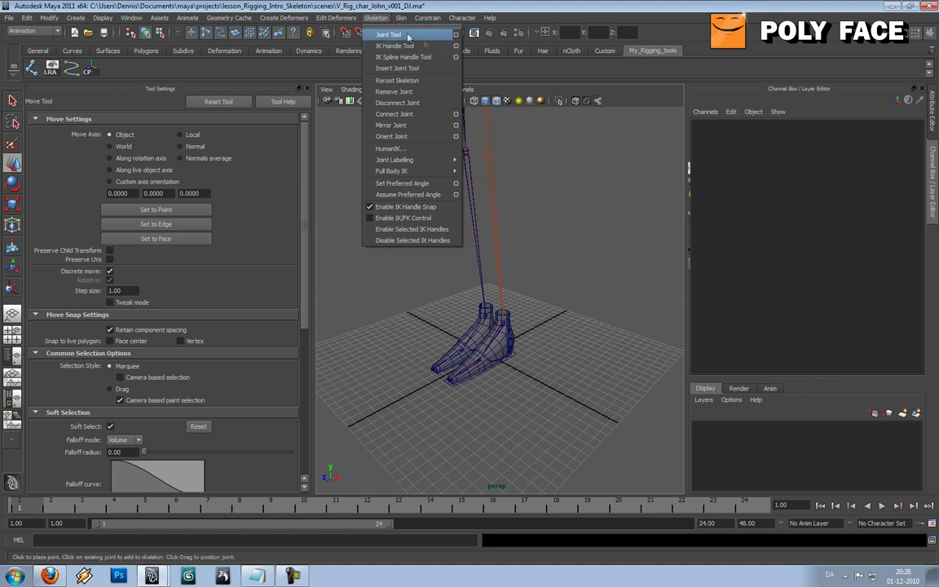
{"action": "left_click", "coordinate": [457, 51]}
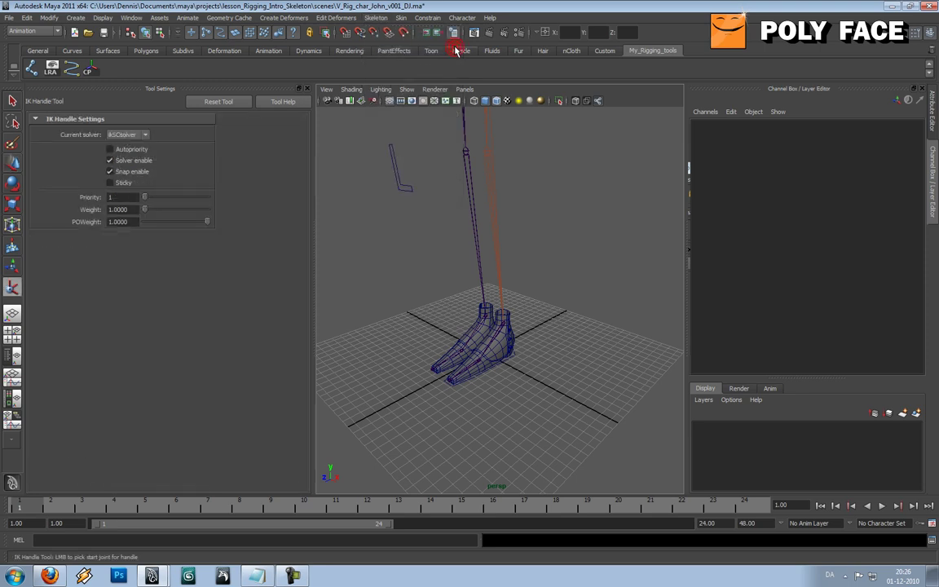
{"action": "left_click", "coordinate": [139, 134]}
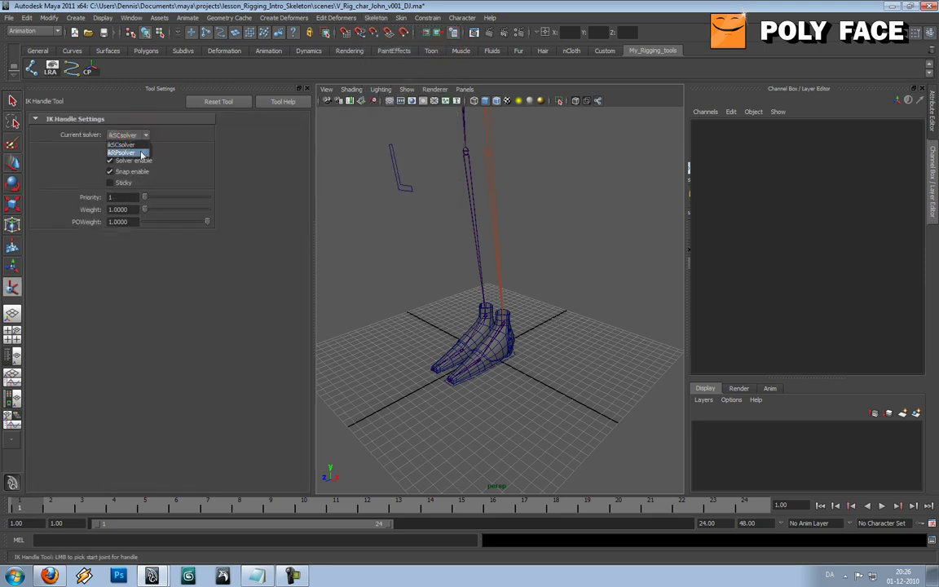
{"action": "left_click", "coordinate": [142, 154]}
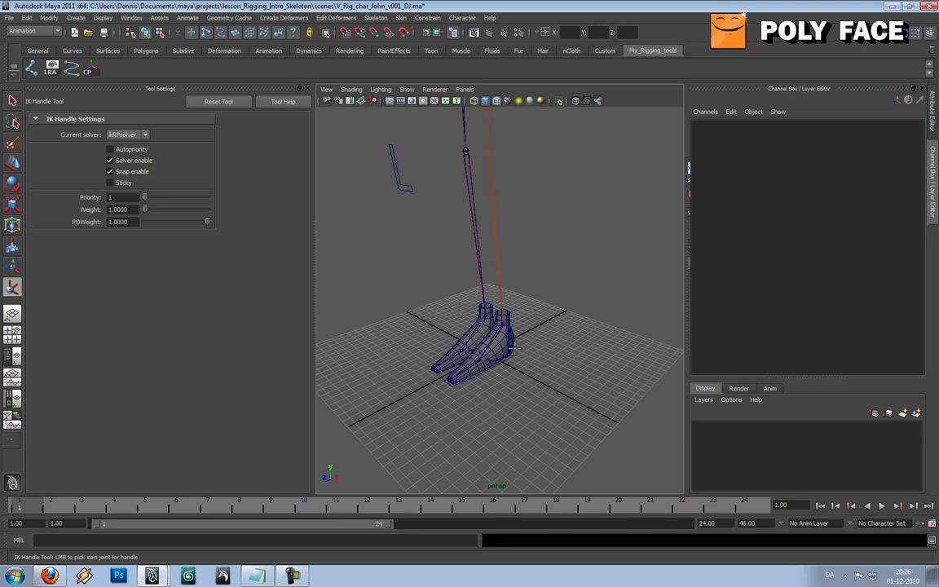
Create an IK handle from the left ankle joint L_foot_JNT to the ball joint L_toes_JNT
{"action": "left_click_drag", "start_coordinate": [528, 326], "coordinate": [577, 300], "text": "alt"}
{"action": "scroll", "coordinate": [529, 308], "scroll_direction": "up", "scroll_amount": 5}
{"action": "left_click", "coordinate": [575, 271]}
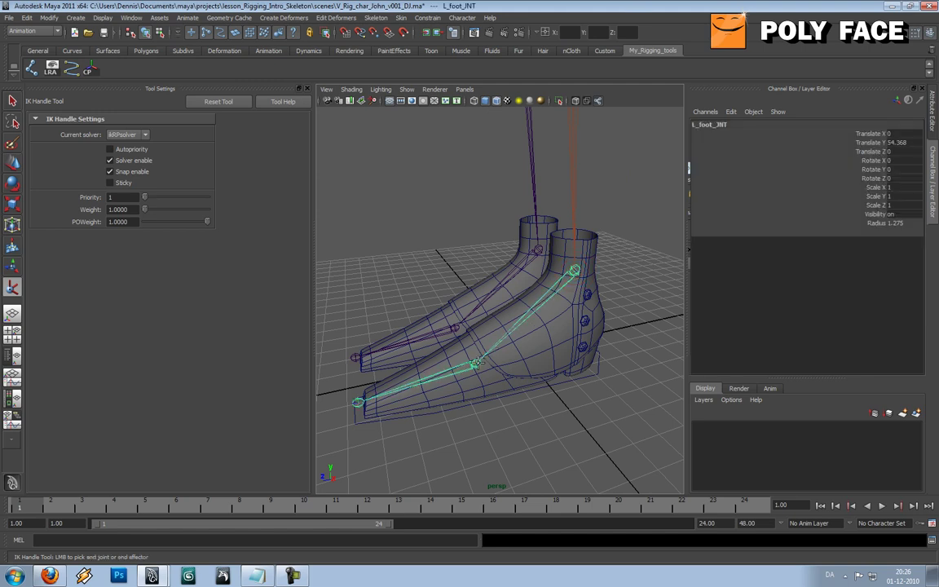
{"action": "left_click", "coordinate": [475, 364]}
Try moving the left ball IK handle upward, undo the moves and deselect the handle
{"action": "left_click_drag", "start_coordinate": [479, 364], "coordinate": [471, 231]}
{"action": "key", "text": "ctrl+z"}
{"action": "key", "text": "ctrl+z"}
{"action": "key", "text": "ctrl+z"}
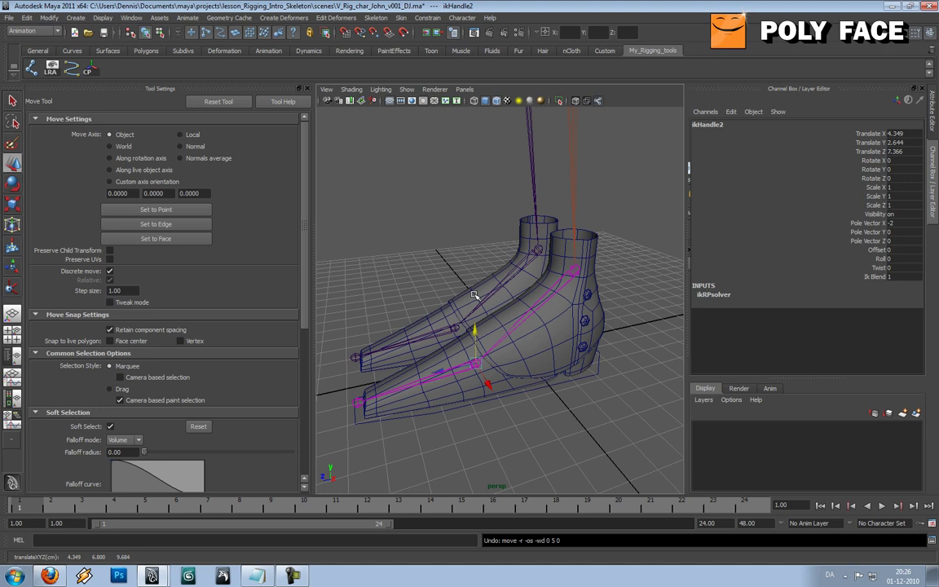
{"action": "left_click", "coordinate": [429, 252]}
Create an ikRPsolver IK handle from the left ball joint L_toes_JNT to the joint at the toe tip
{"action": "left_click", "coordinate": [379, 18]}
{"action": "mouse_move", "coordinate": [403, 19]}
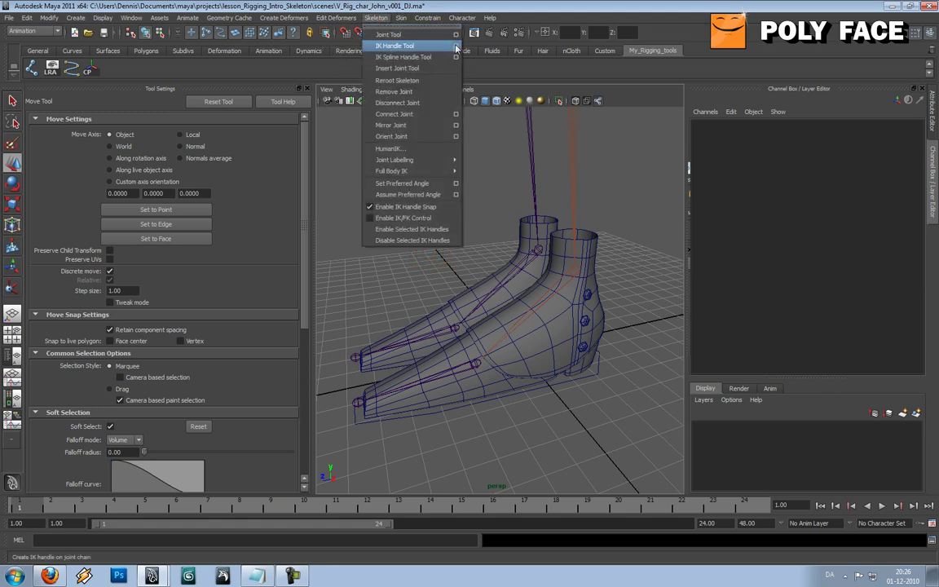
{"action": "left_click", "coordinate": [457, 48]}
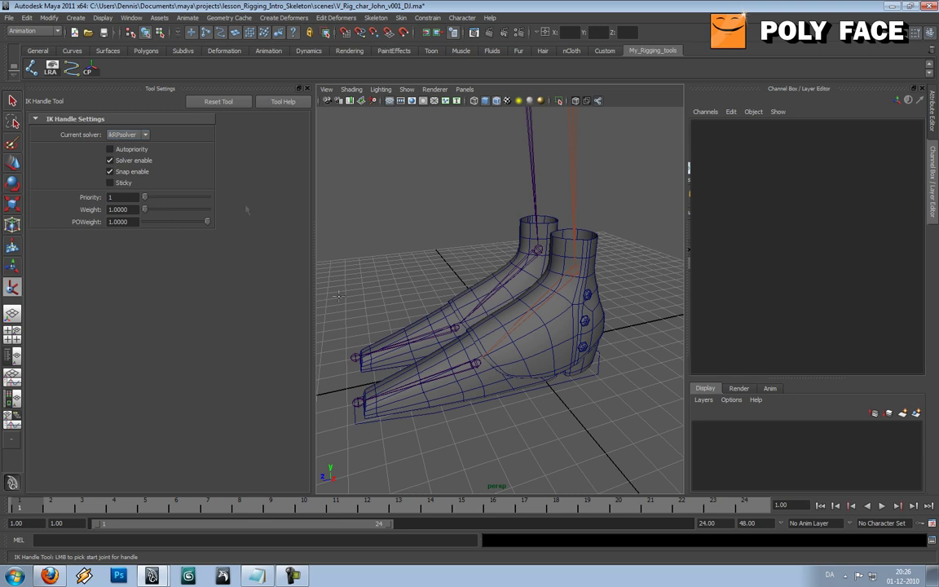
{"action": "left_click", "coordinate": [475, 363]}
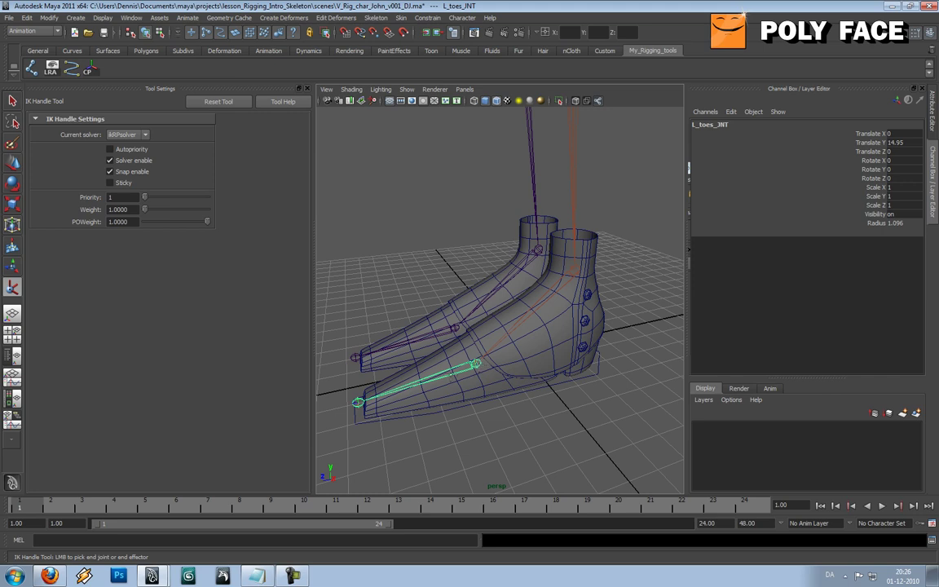
{"action": "left_click", "coordinate": [357, 400]}
Try lifting the left toe-tip IK handle, undo the move and deselect the handle
{"action": "key", "text": "w"}
{"action": "left_click_drag", "start_coordinate": [355, 386], "coordinate": [399, 281]}
{"action": "key", "text": "ctrl+z"}
{"action": "left_click", "coordinate": [434, 223]}
Switch to the side view and frame the foot
{"action": "scroll", "coordinate": [436, 223], "scroll_direction": "down", "scroll_amount": 4}
{"action": "left_click_drag", "start_coordinate": [437, 222], "coordinate": [528, 334], "text": "alt"}
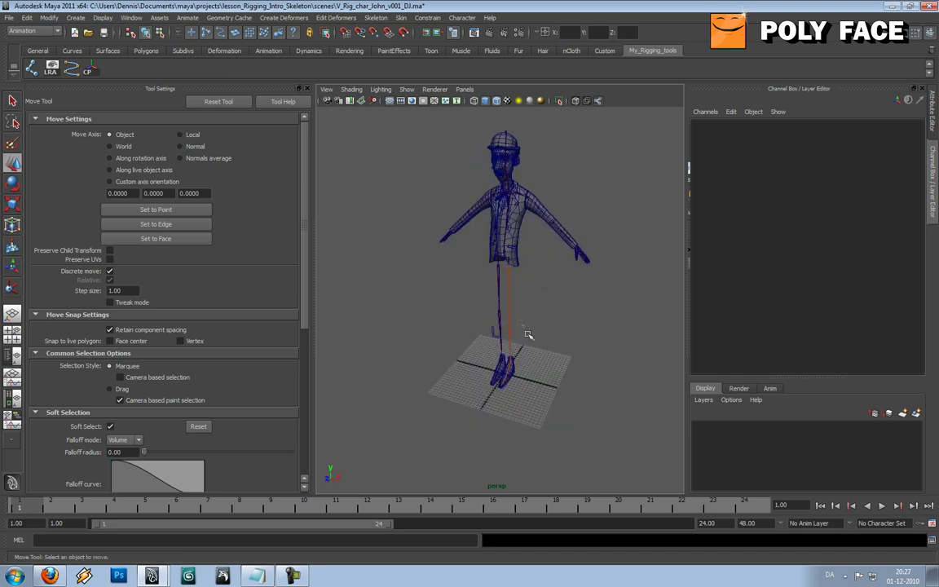
{"action": "middle_click_drag", "start_coordinate": [528, 334], "coordinate": [507, 276], "text": "alt"}
{"action": "scroll", "coordinate": [507, 276], "scroll_direction": "up", "scroll_amount": 6}
{"action": "left_click_drag", "start_coordinate": [507, 275], "coordinate": [448, 278], "text": "alt"}
{"action": "scroll", "coordinate": [449, 281], "scroll_direction": "down", "scroll_amount": 2}
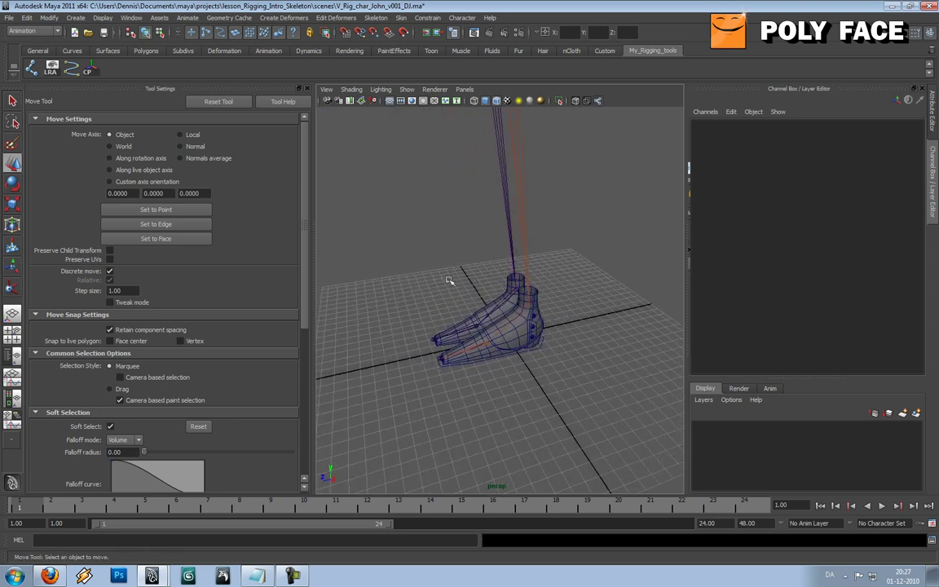
{"action": "key", "text": "space"}
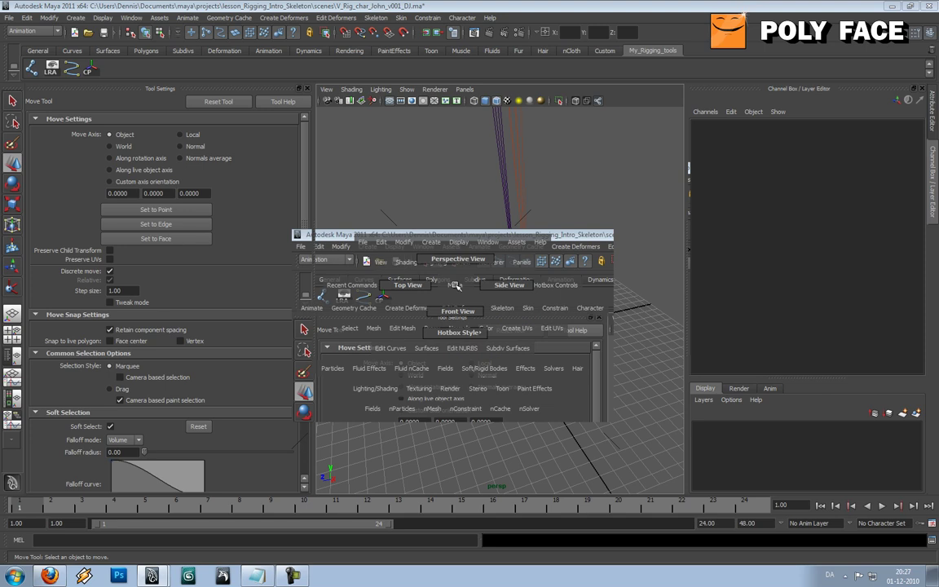
{"action": "left_click_drag", "start_coordinate": [457, 284], "coordinate": [508, 281]}
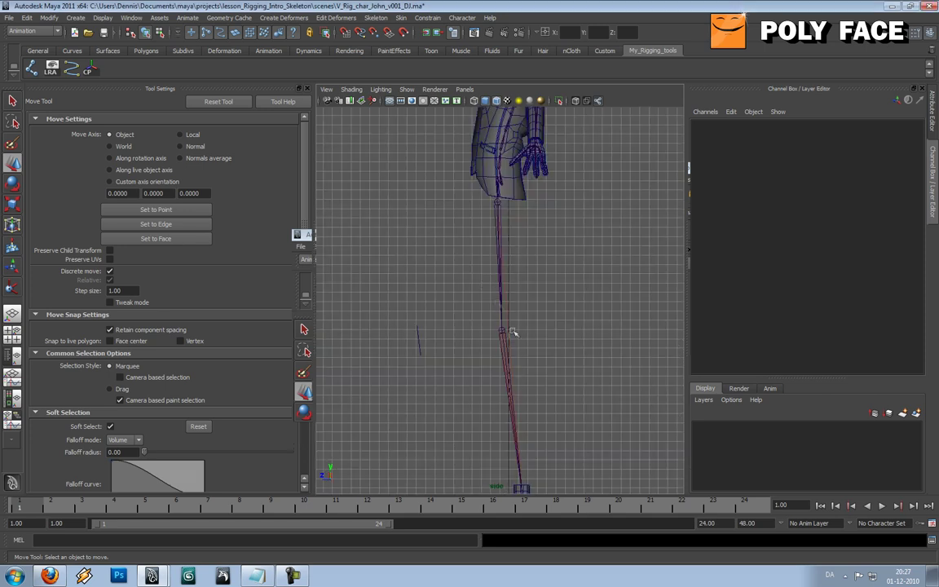
{"action": "middle_click_drag", "start_coordinate": [508, 281], "coordinate": [497, 209], "text": "alt"}
{"action": "scroll", "coordinate": [495, 314], "scroll_direction": "up", "scroll_amount": 3}
{"action": "middle_click_drag", "start_coordinate": [477, 335], "coordinate": [526, 241], "text": "alt"}
{"action": "scroll", "coordinate": [566, 246], "scroll_direction": "up", "scroll_amount": 3}
Activate the Joint Tool with xyz orientation for a new joint chain at the foot
{"action": "left_click", "coordinate": [376, 17]}
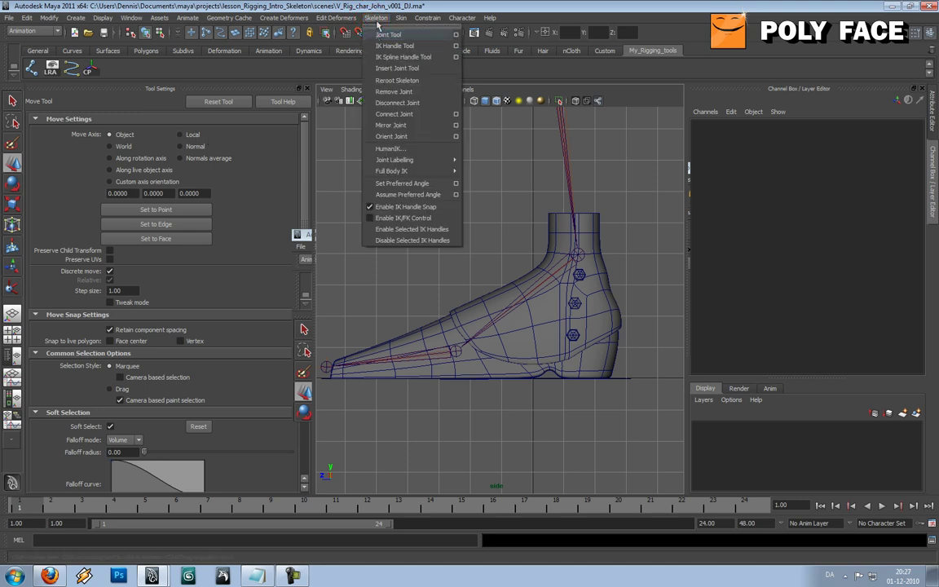
{"action": "left_click", "coordinate": [374, 8]}
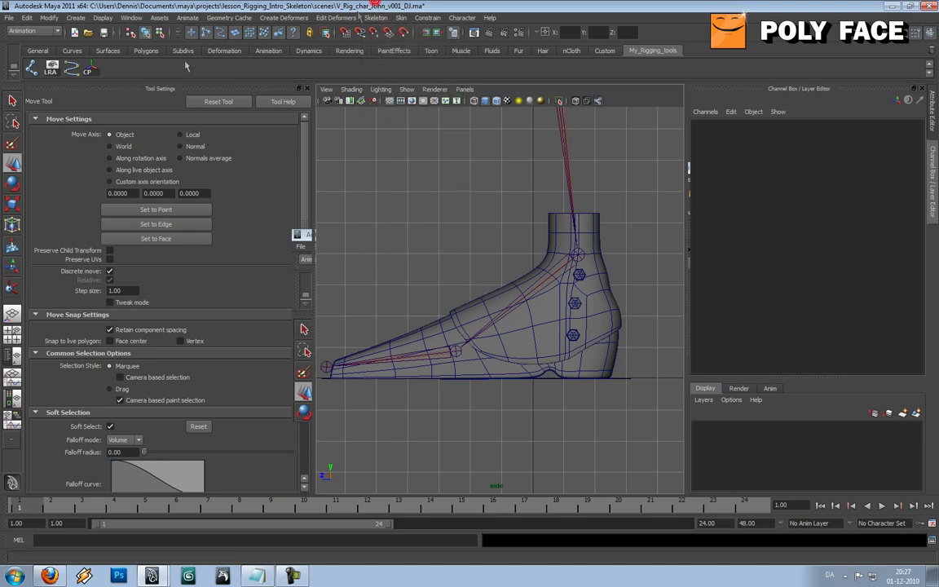
{"action": "left_click", "coordinate": [33, 70]}
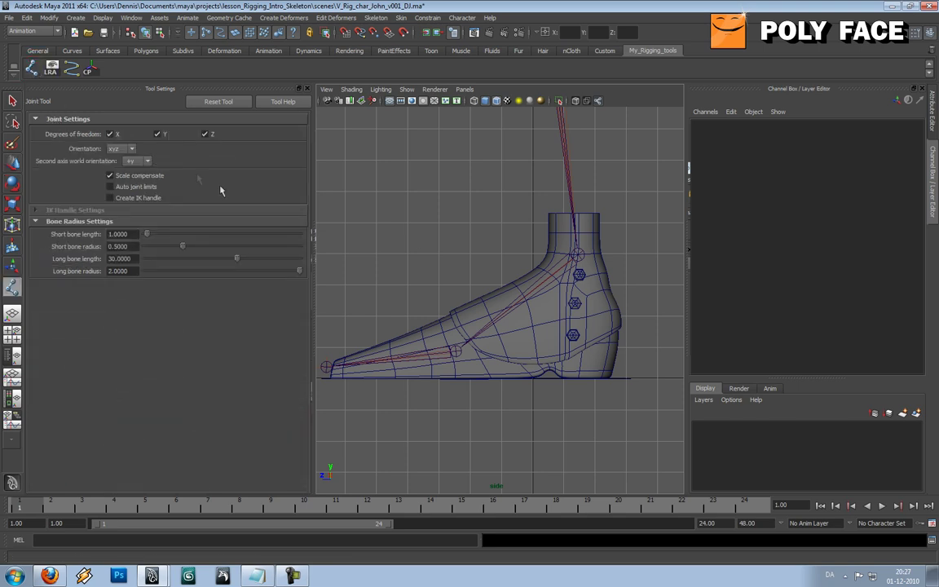
{"action": "middle_click_drag", "start_coordinate": [459, 231], "coordinate": [472, 214], "text": "alt"}
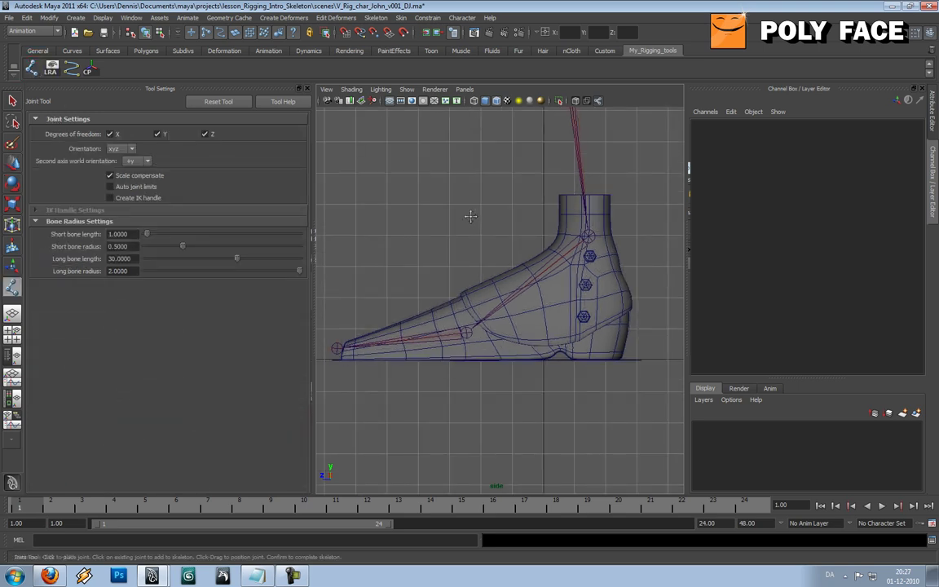
{"action": "left_click", "coordinate": [620, 359]}
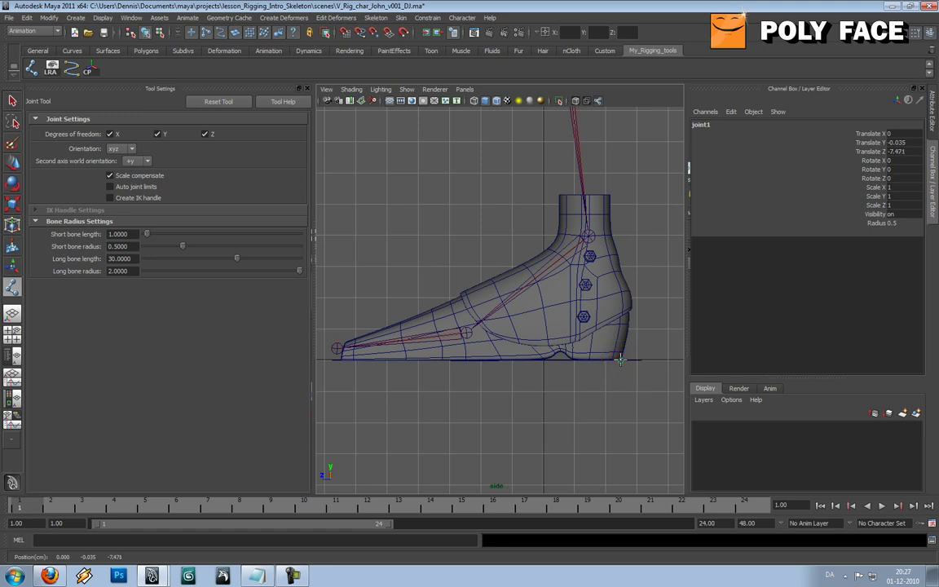
{"action": "left_click_drag", "start_coordinate": [619, 358], "coordinate": [640, 328]}
{"action": "key", "text": "ctrl+z"}
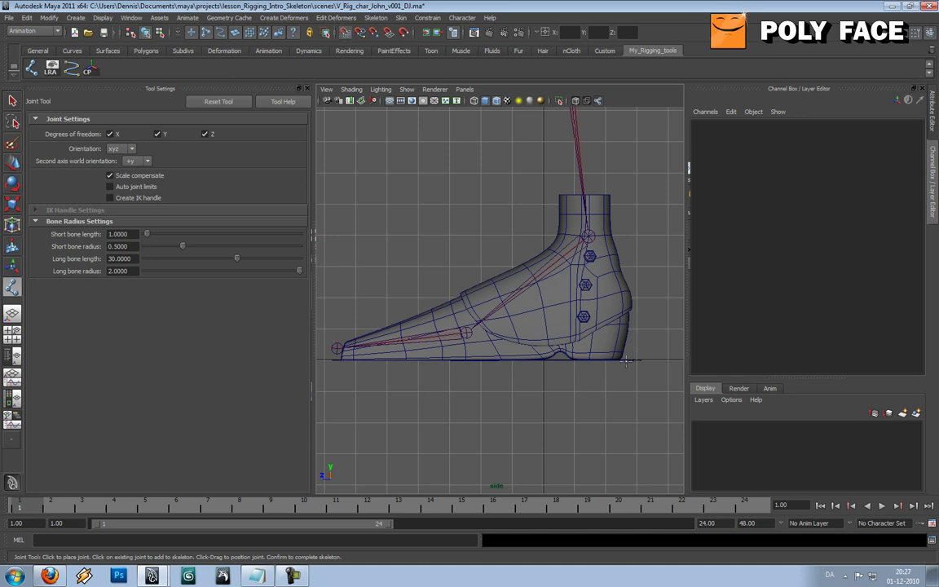
Build a two-joint chain along the sole from the back of the heel to the toe tip at about Z 19.4
{"action": "left_click", "coordinate": [637, 357]}
{"action": "left_click_drag", "start_coordinate": [621, 359], "coordinate": [616, 359]}
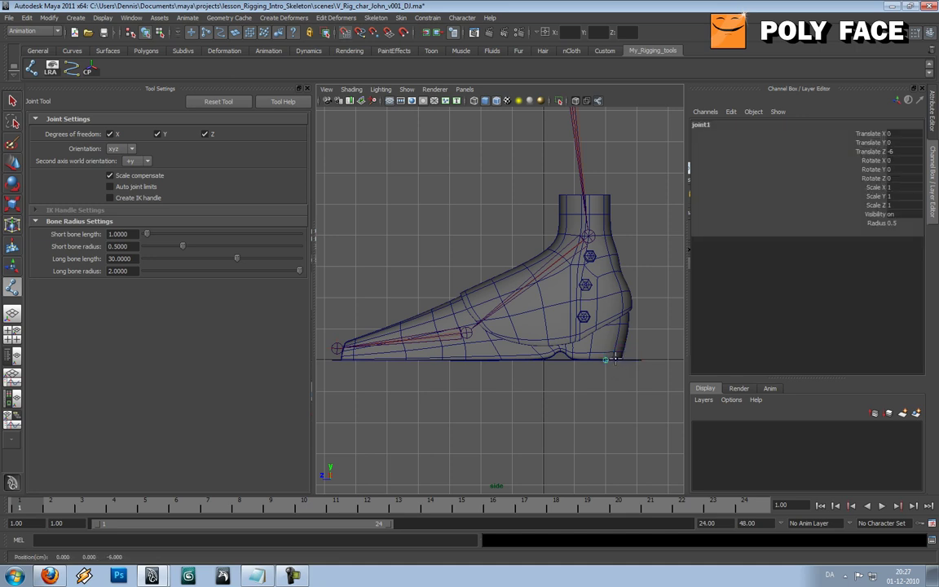
{"action": "middle_click_drag", "start_coordinate": [616, 359], "coordinate": [618, 360]}
{"action": "left_click", "coordinate": [339, 357]}
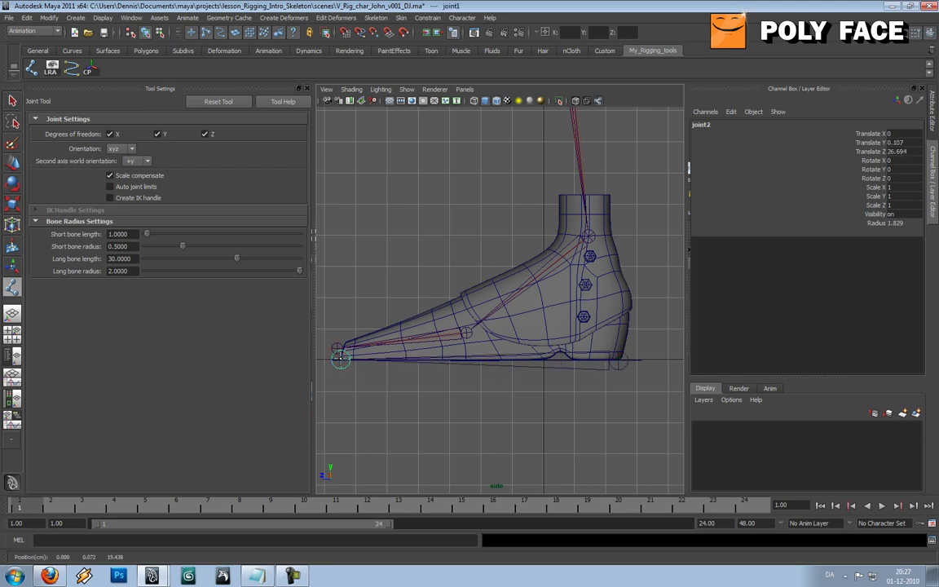
{"action": "key", "text": "Return"}
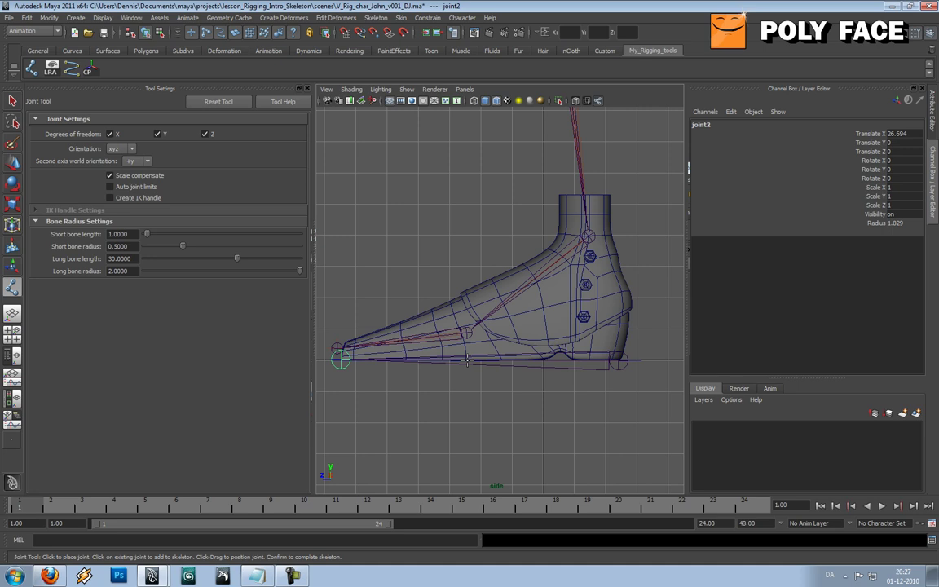
Extend the chain with a ball joint at about Z 7.3 and an ankle joint at about Y 11.8, Z -4.3, and complete it
{"action": "left_click", "coordinate": [467, 360]}
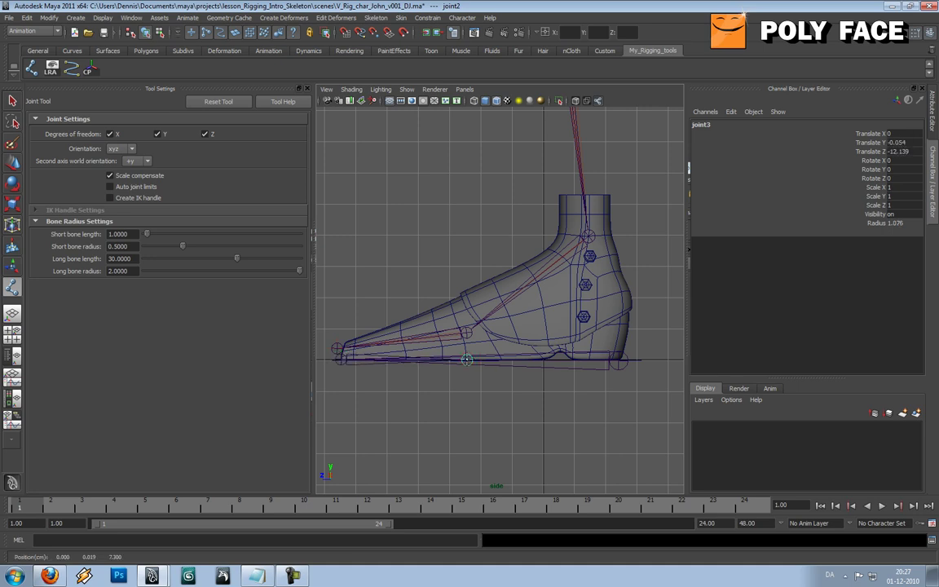
{"action": "key", "text": "Return"}
{"action": "left_click", "coordinate": [588, 236]}
{"action": "left_click_drag", "start_coordinate": [589, 236], "coordinate": [587, 235]}
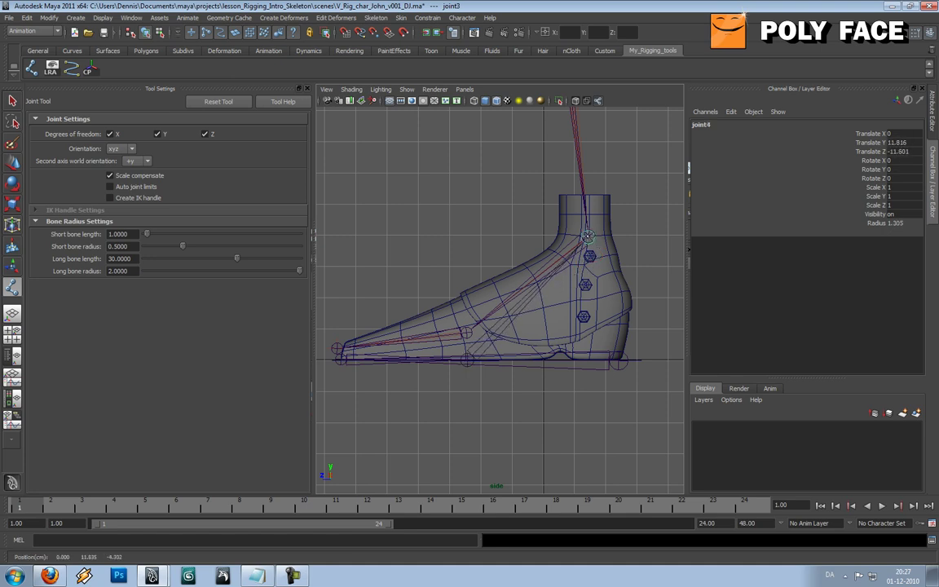
{"action": "key", "text": "Return"}
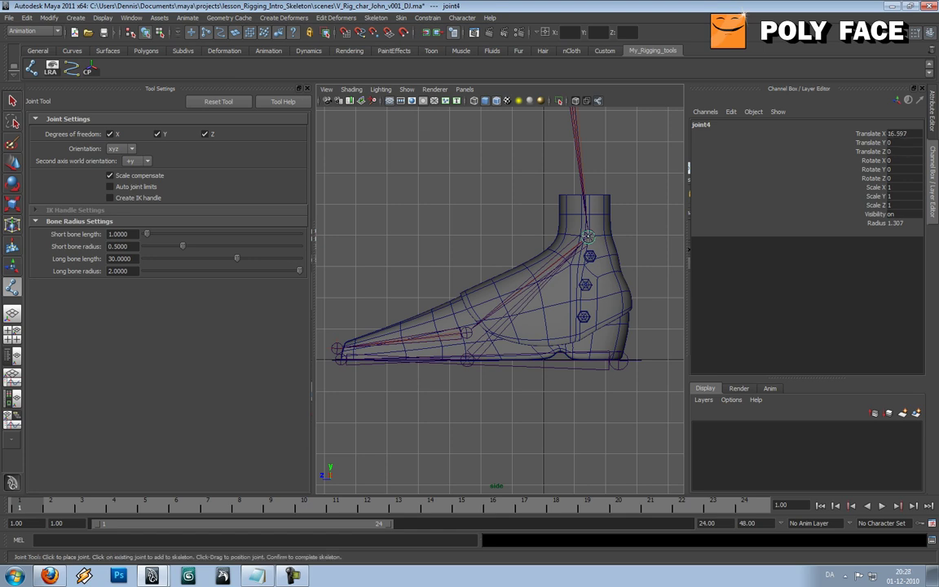
Try rotating the heel root joint of the new foot chain and undo the rotations
{"action": "key", "text": "w"}
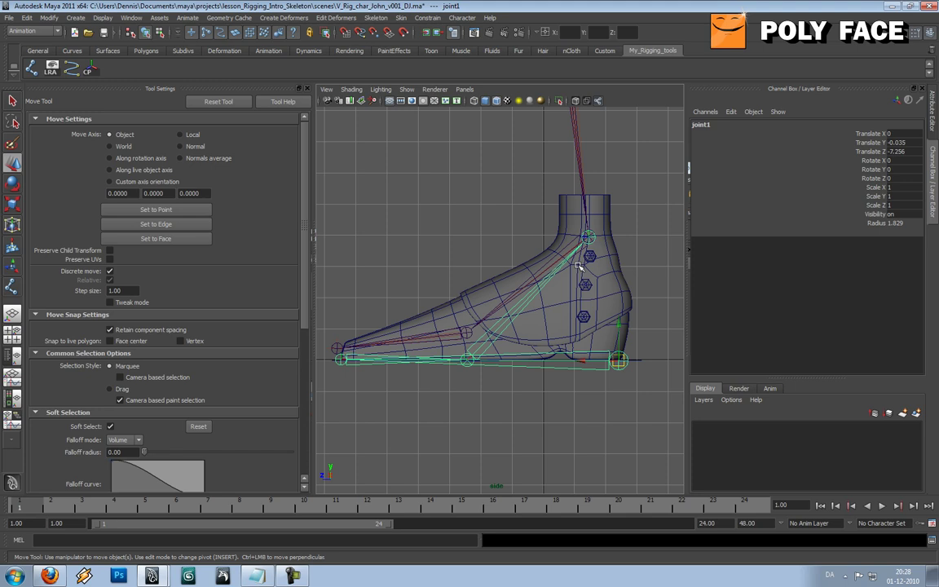
{"action": "key", "text": "e"}
{"action": "key", "text": "r"}
{"action": "key", "text": "e"}
{"action": "mouse_move", "coordinate": [577, 334]}
{"action": "left_mouse_down"}
{"action": "mouse_move", "coordinate": [582, 323]}
{"action": "mouse_move", "coordinate": [568, 352]}
{"action": "mouse_move", "coordinate": [574, 332]}
{"action": "mouse_move", "coordinate": [581, 343]}
{"action": "mouse_move", "coordinate": [591, 333]}
{"action": "mouse_move", "coordinate": [581, 345]}
{"action": "left_mouse_up"}
{"action": "key", "text": "ctrl+z"}
{"action": "key", "text": "j"}
{"action": "key", "text": "ctrl+z"}
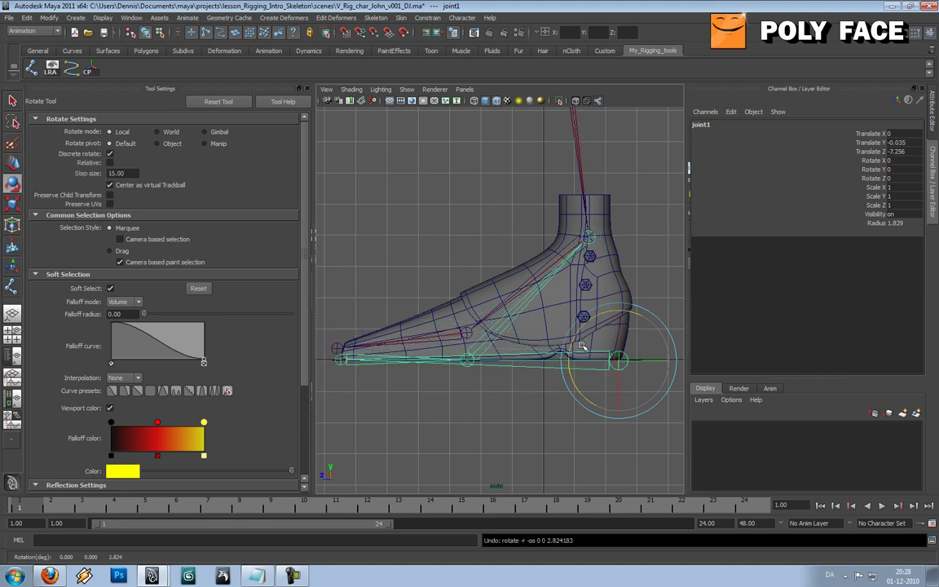
{"action": "left_click_drag", "start_coordinate": [582, 346], "coordinate": [599, 337]}
{"action": "key", "text": "j"}
{"action": "key", "text": "ctrl+z"}
Try rotating the toe-tip joint of the new chain by about 29 degrees in Z and undo it
{"action": "left_click", "coordinate": [469, 358]}
{"action": "left_click", "coordinate": [380, 364]}
{"action": "left_click", "coordinate": [375, 360]}
{"action": "key", "text": "j"}
{"action": "mouse_move", "coordinate": [372, 321]}
{"action": "left_mouse_down"}
{"action": "mouse_move", "coordinate": [389, 330]}
{"action": "mouse_move", "coordinate": [359, 318]}
{"action": "left_mouse_up"}
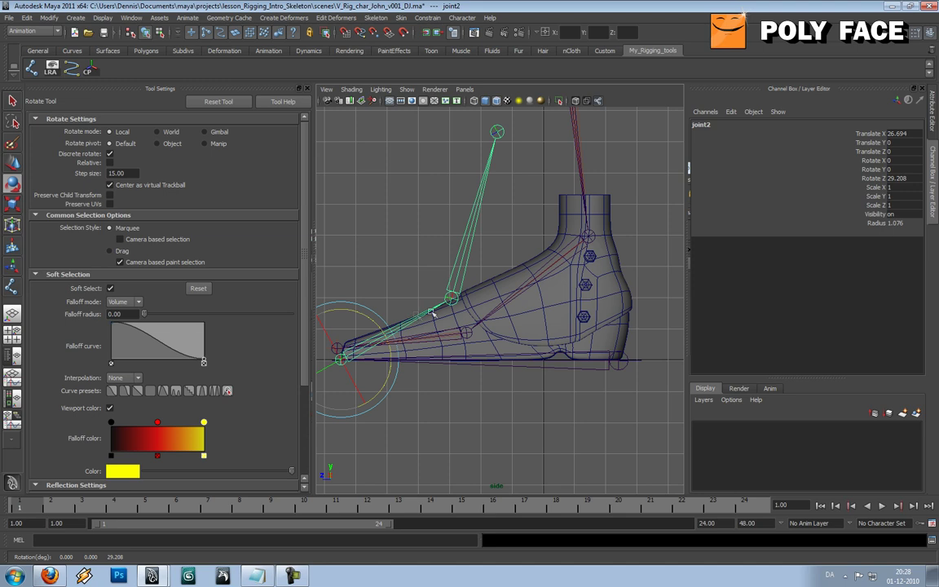
{"action": "key", "text": "ctrl+z"}
Try rotating the ball joint of the new chain, undo the rotations and clear the selection
{"action": "left_click", "coordinate": [499, 332]}
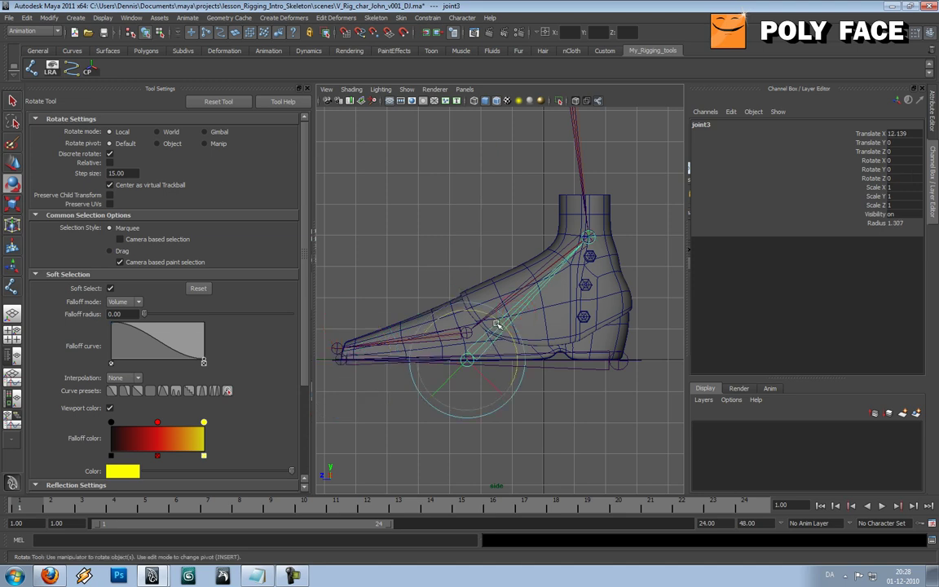
{"action": "left_click_drag", "start_coordinate": [502, 323], "coordinate": [487, 324]}
{"action": "key", "text": "ctrl+z"}
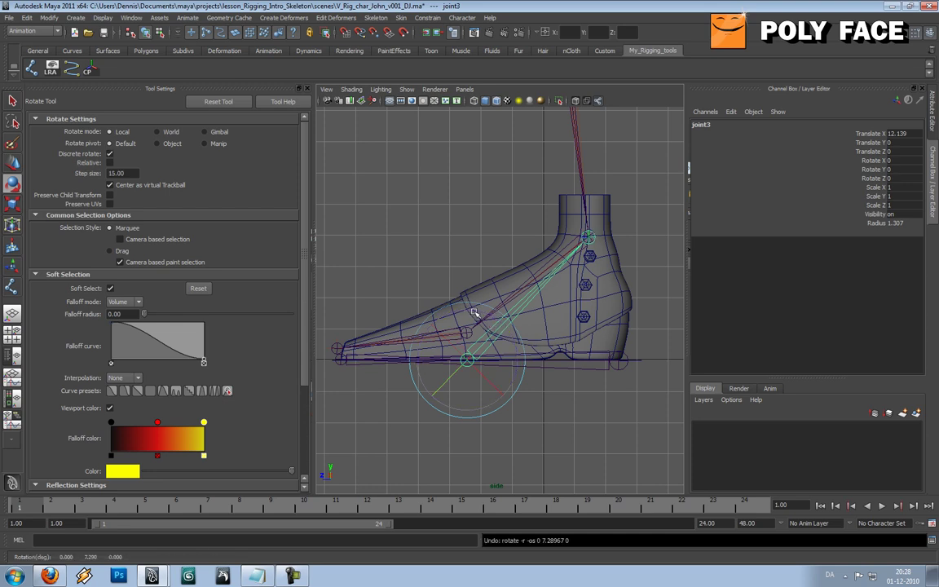
{"action": "key", "text": "j"}
{"action": "mouse_move", "coordinate": [476, 312]}
{"action": "left_mouse_down"}
{"action": "mouse_move", "coordinate": [419, 307]}
{"action": "mouse_move", "coordinate": [484, 340]}
{"action": "mouse_move", "coordinate": [408, 331]}
{"action": "mouse_move", "coordinate": [470, 304]}
{"action": "left_mouse_up"}
{"action": "key", "text": "ctrl+z"}
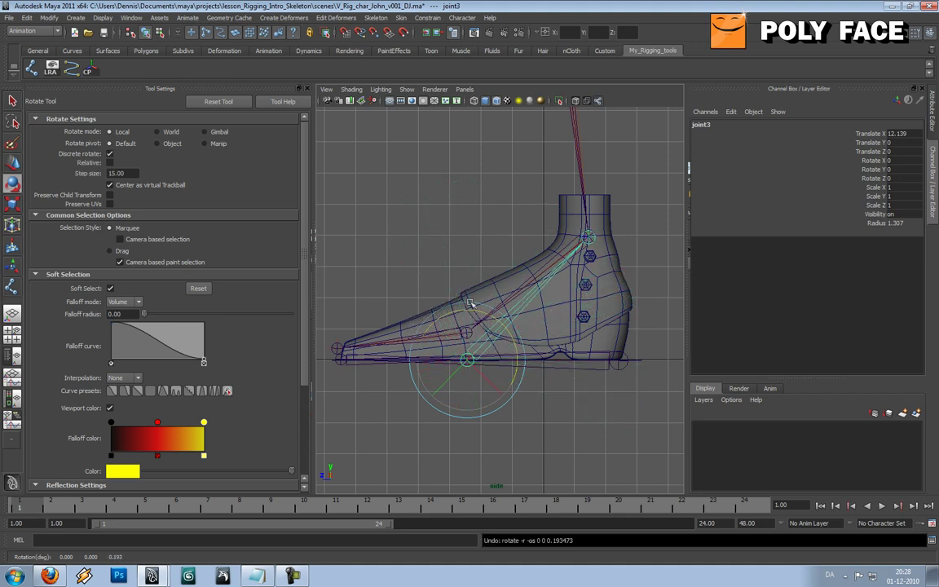
{"action": "left_click", "coordinate": [469, 235]}
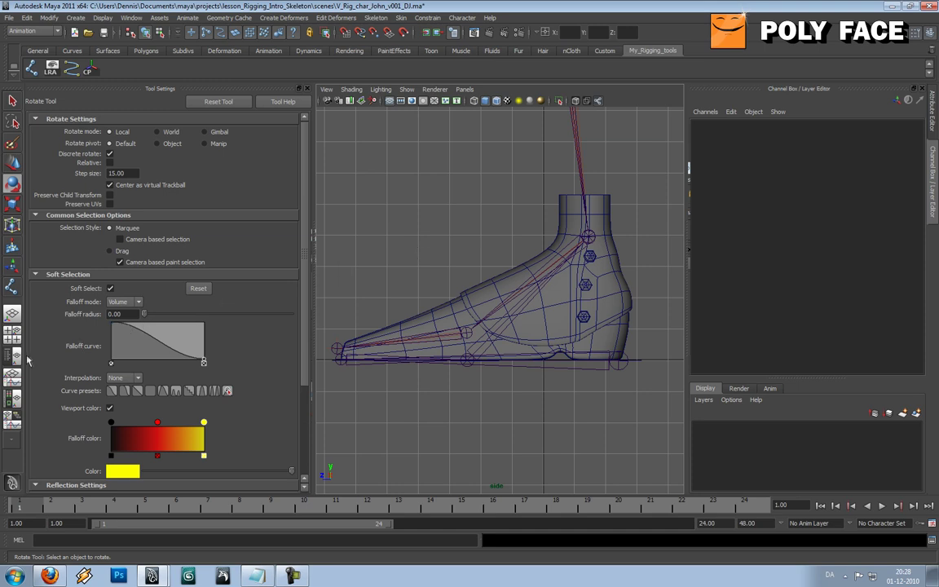
Switch to the Outliner and perspective layout, close the tool settings and widen the Outliner
{"action": "left_click", "coordinate": [12, 324]}
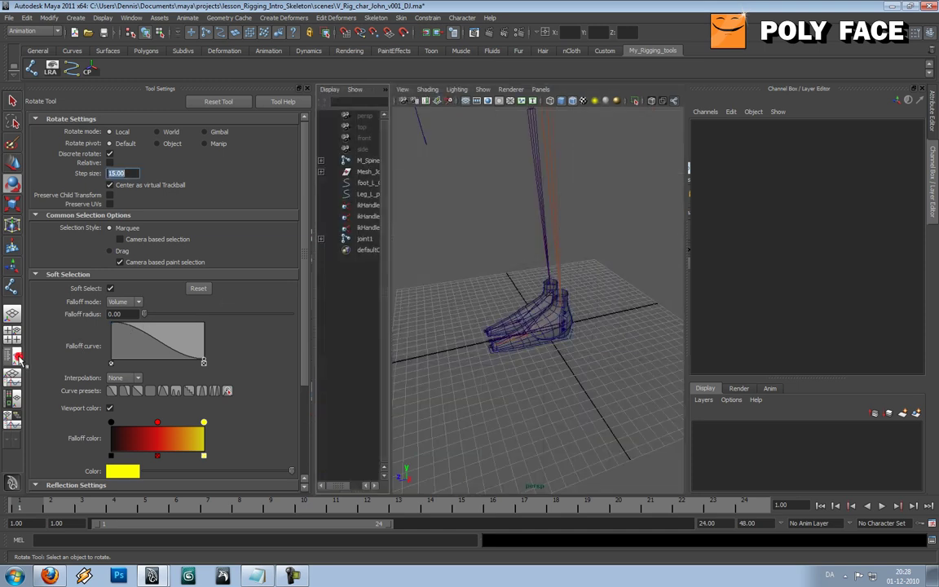
{"action": "left_click", "coordinate": [307, 90]}
{"action": "left_click_drag", "start_coordinate": [100, 285], "coordinate": [200, 228]}
Rename ikHandle1 as Leg_L_IKH
{"action": "left_click", "coordinate": [94, 204]}
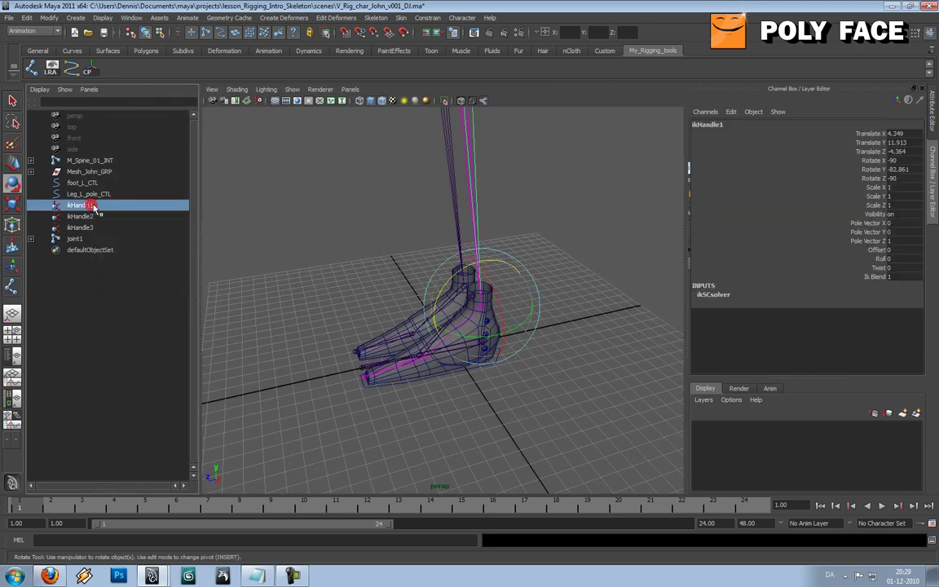
{"action": "double_click", "coordinate": [101, 207]}
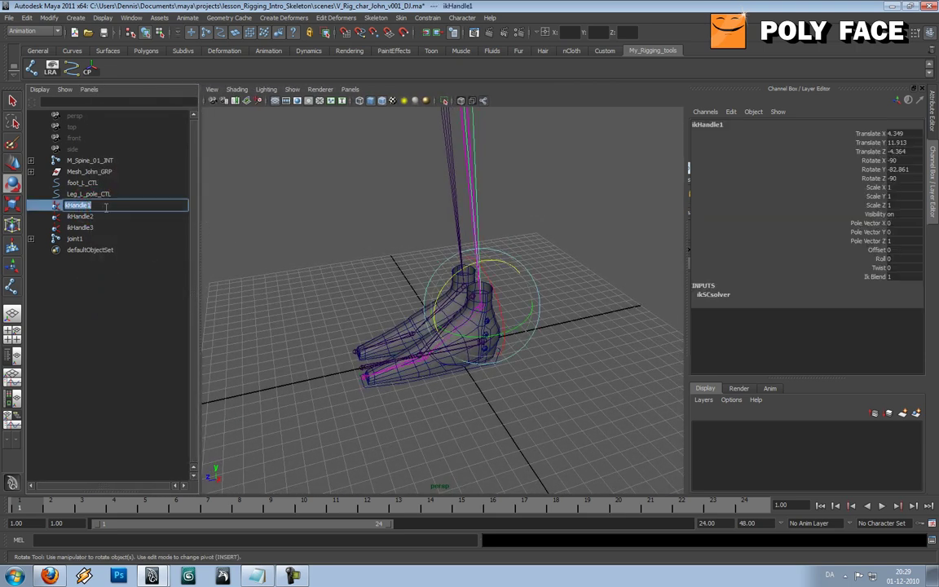
{"action": "type", "text": "Leg_L_IKH"}
{"action": "key", "text": "Return"}
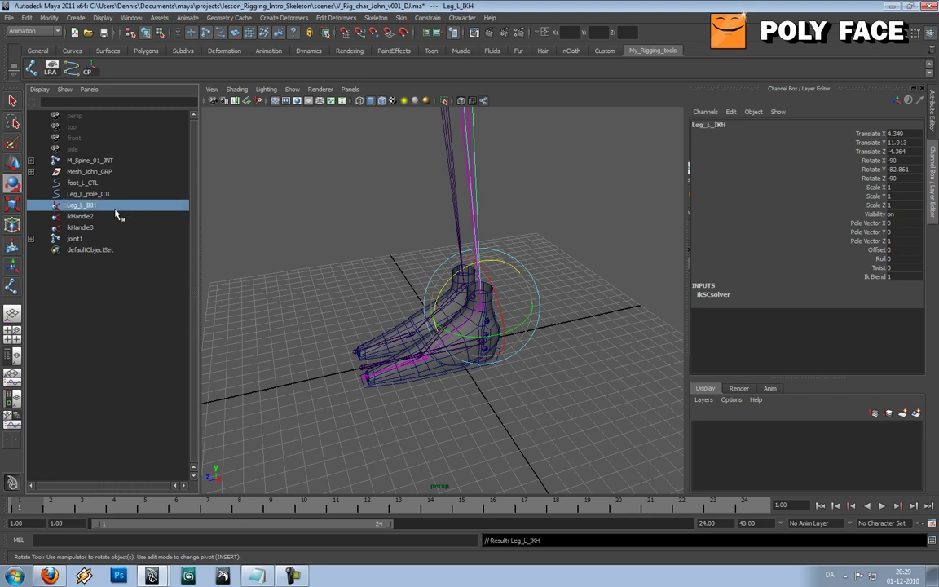
Rename ikHandle2 as Foot_L_01_IKH
{"action": "left_click", "coordinate": [104, 217]}
{"action": "double_click", "coordinate": [105, 219]}
{"action": "type", "text": "Foot"}
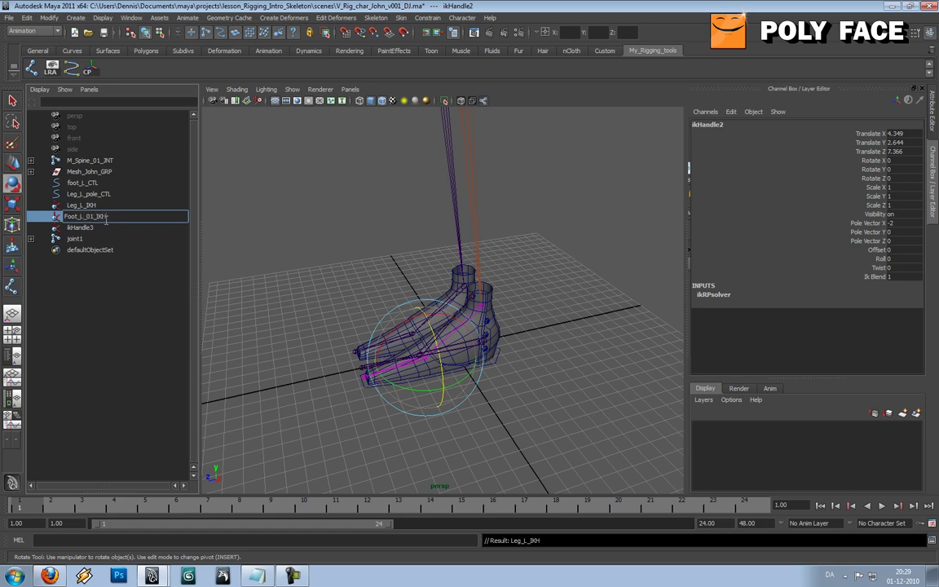
{"action": "type", "text": "_L_01_IKH"}
{"action": "key", "text": "Return"}
Rename ikHandle3 as Foot_L_02_IKH
{"action": "left_click", "coordinate": [110, 227]}
{"action": "double_click", "coordinate": [108, 228]}
{"action": "type", "text": "Foot_L_02_I"}
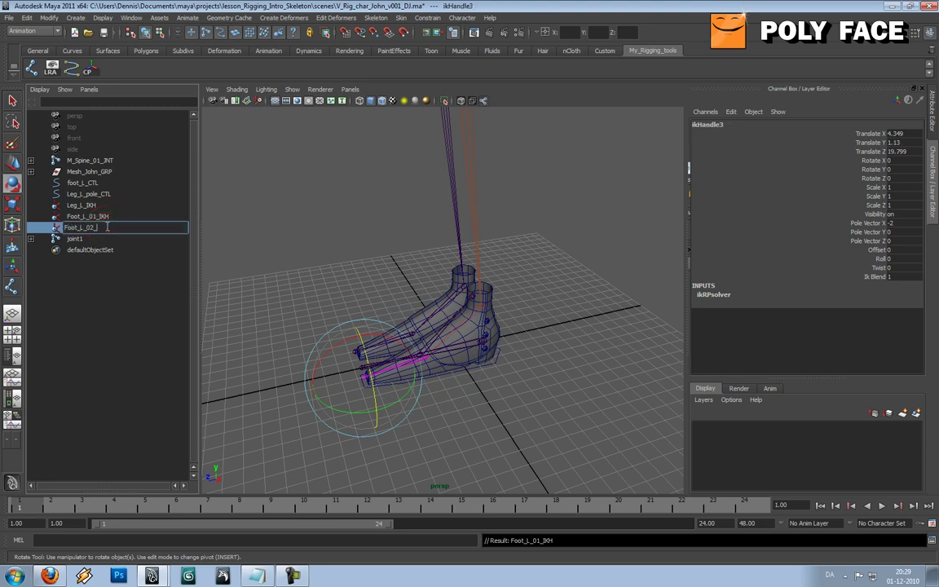
{"action": "key", "text": "Return"}
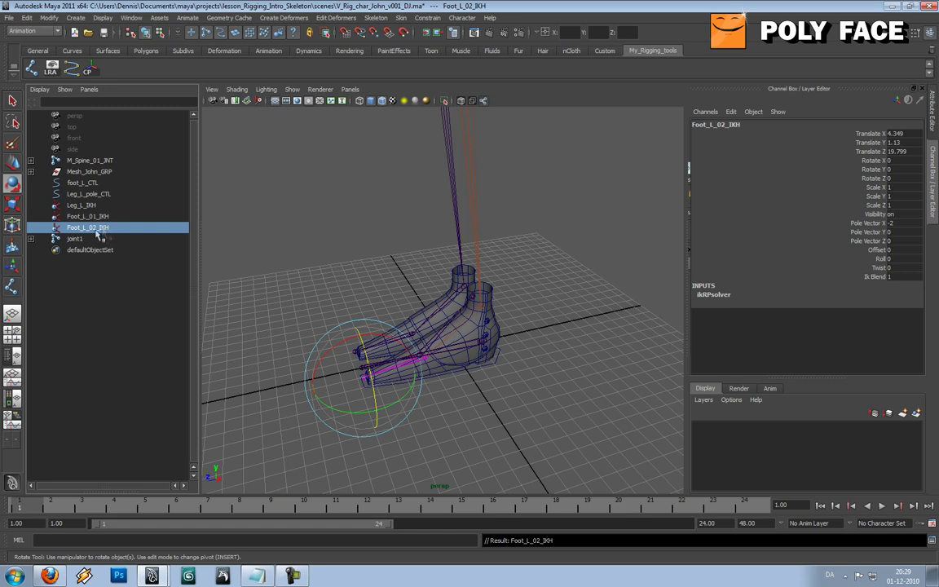
Move the joint1 chain sideways into the left foot, to about X 4.23, and deselect it
{"action": "left_click", "coordinate": [89, 239]}
{"action": "left_click_drag", "start_coordinate": [365, 261], "coordinate": [501, 345], "text": "alt"}
{"action": "key", "text": "w"}
{"action": "left_click_drag", "start_coordinate": [379, 274], "coordinate": [403, 282]}
{"action": "left_click", "coordinate": [558, 308]}
{"action": "left_click_drag", "start_coordinate": [557, 310], "coordinate": [430, 260], "text": "alt"}
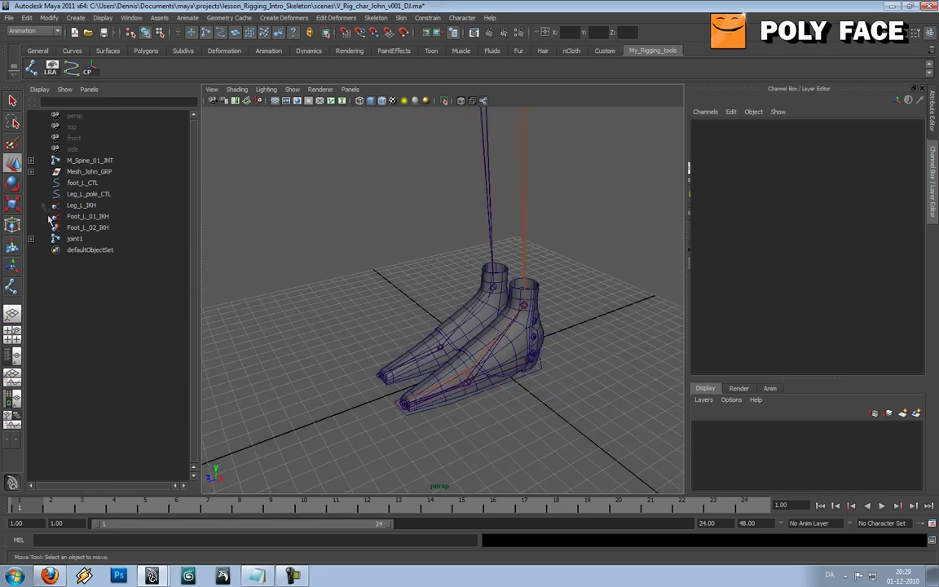
Rename joint1, the heel root of the new foot chain, as Root_rev_foot_JNT and expand its hierarchy
{"action": "left_click", "coordinate": [75, 239]}
{"action": "double_click", "coordinate": [75, 238]}
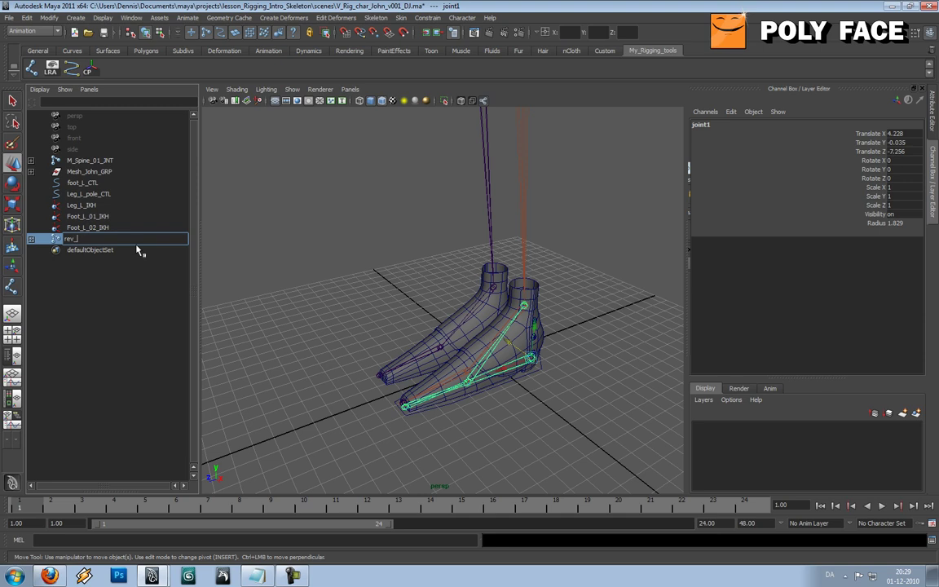
{"action": "type", "text": "rev_foot_JNT"}
{"action": "key", "text": "Return"}
{"action": "left_click", "coordinate": [31, 238]}
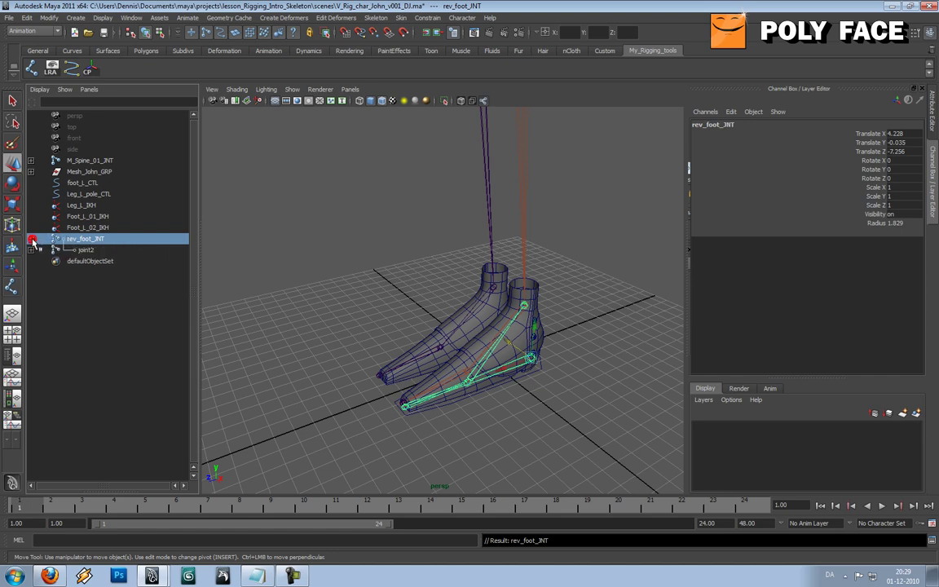
{"action": "double_click", "coordinate": [76, 242]}
{"action": "left_click", "coordinate": [64, 239]}
{"action": "type", "text": "Root_"}
{"action": "key", "text": "Return"}
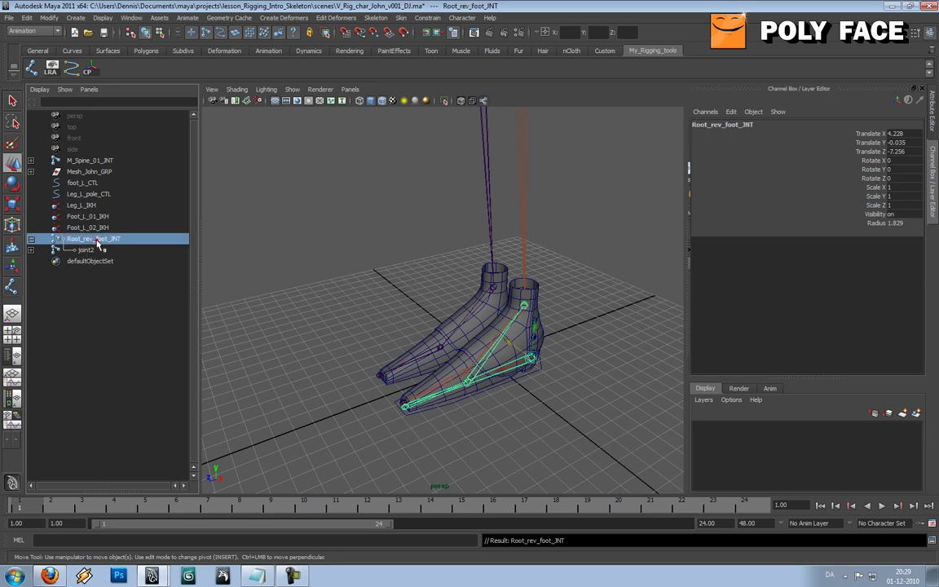
Rename joint2 as MD_rev_foot_JNT, reusing the root joint's name as the base
{"action": "double_click", "coordinate": [91, 239]}
{"action": "key", "text": "ctrl+c"}
{"action": "key", "text": "Return"}
{"action": "double_click", "coordinate": [85, 250]}
{"action": "key", "text": "ctrl+v"}
{"action": "key", "text": "BackSpace"}
{"action": "key", "text": "BackSpace"}
{"action": "key", "text": "BackSpace"}
{"action": "key", "text": "BackSpace"}
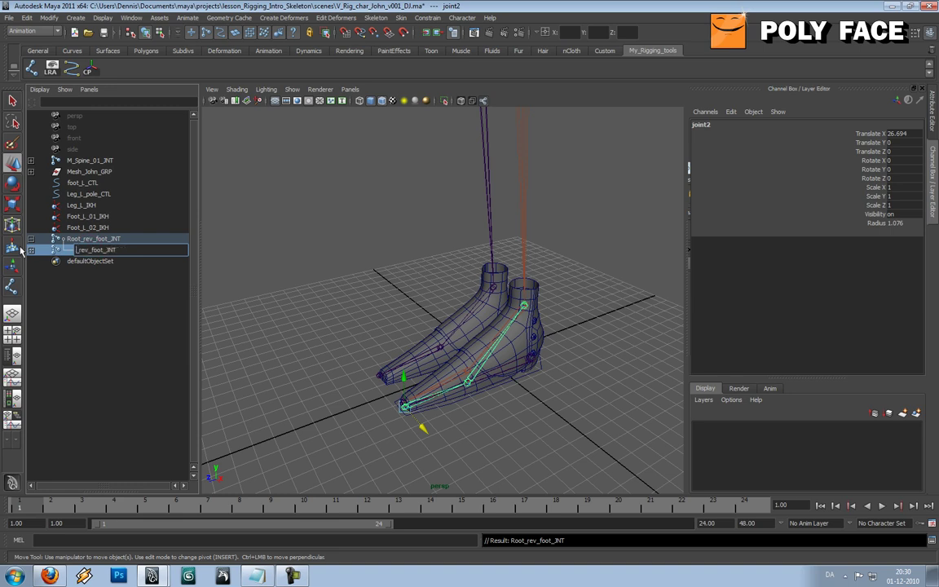
{"action": "type", "text": "MD"}
{"action": "key", "text": "Return"}
Expand MD_rev_foot_JNT and rename its child joint3 as MD02_rev_foot_JNT
{"action": "left_click", "coordinate": [30, 251]}
{"action": "left_click", "coordinate": [91, 260]}
{"action": "double_click", "coordinate": [91, 261]}
{"action": "key", "text": "ctrl+v"}
{"action": "left_click", "coordinate": [100, 261]}
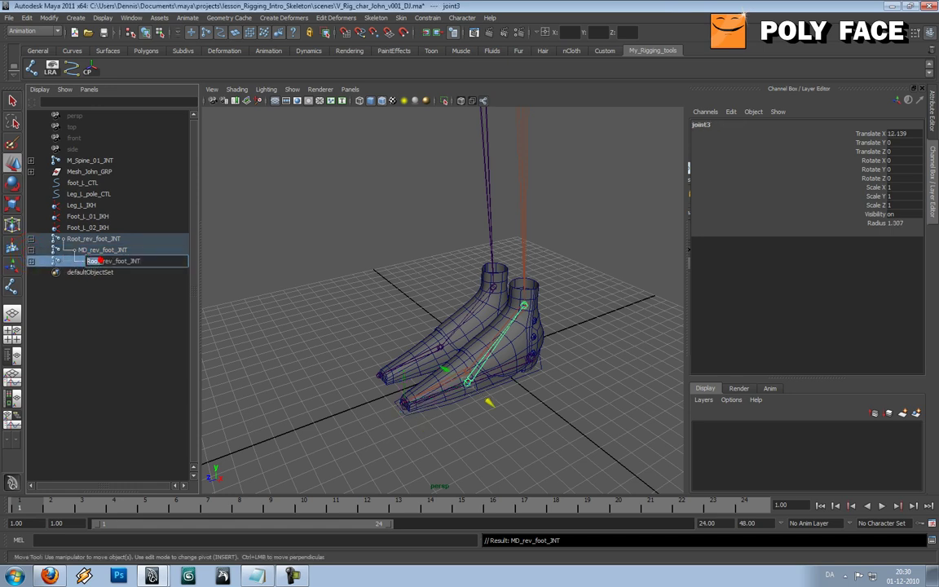
{"action": "key", "text": "BackSpace"}
{"action": "key", "text": "BackSpace"}
{"action": "key", "text": "BackSpace"}
{"action": "key", "text": "BackSpace"}
{"action": "type", "text": "En"}
{"action": "key", "text": "BackSpace"}
{"action": "key", "text": "BackSpace"}
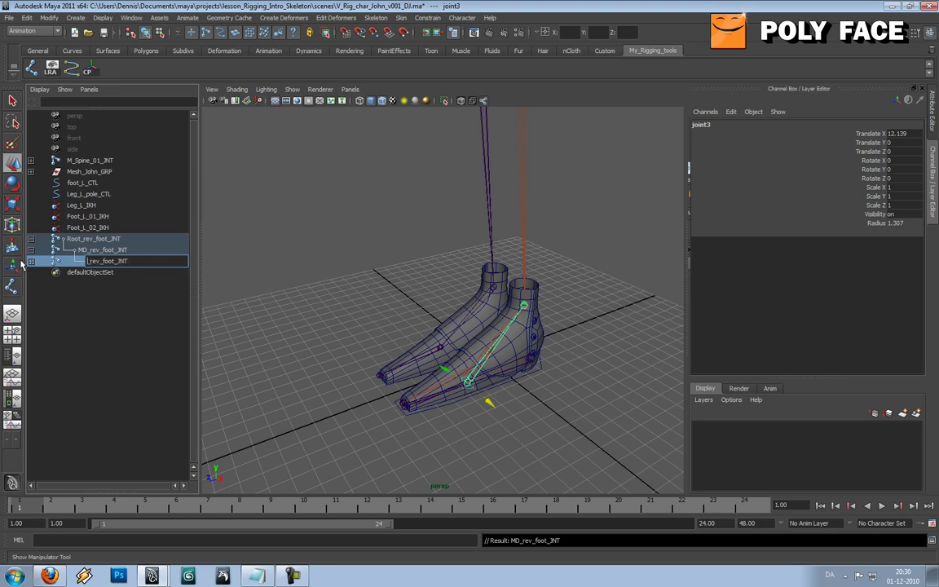
{"action": "type", "text": "MD02"}
{"action": "key", "text": "Return"}
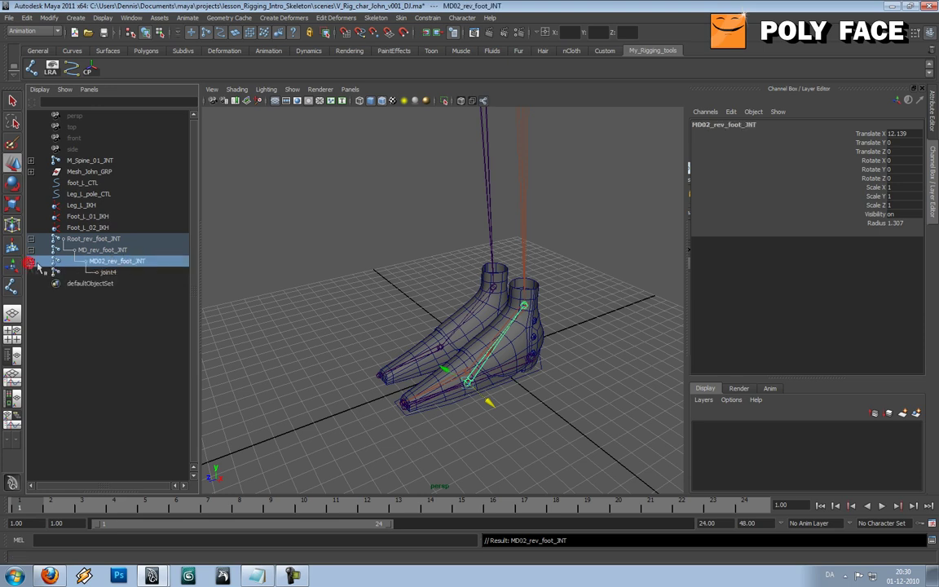
Rename joint4 at the chain's end as End_rev_foot_JNT, collapse the root's hierarchy and deselect it
{"action": "left_click", "coordinate": [31, 261]}
{"action": "left_click", "coordinate": [104, 272]}
{"action": "double_click", "coordinate": [99, 272]}
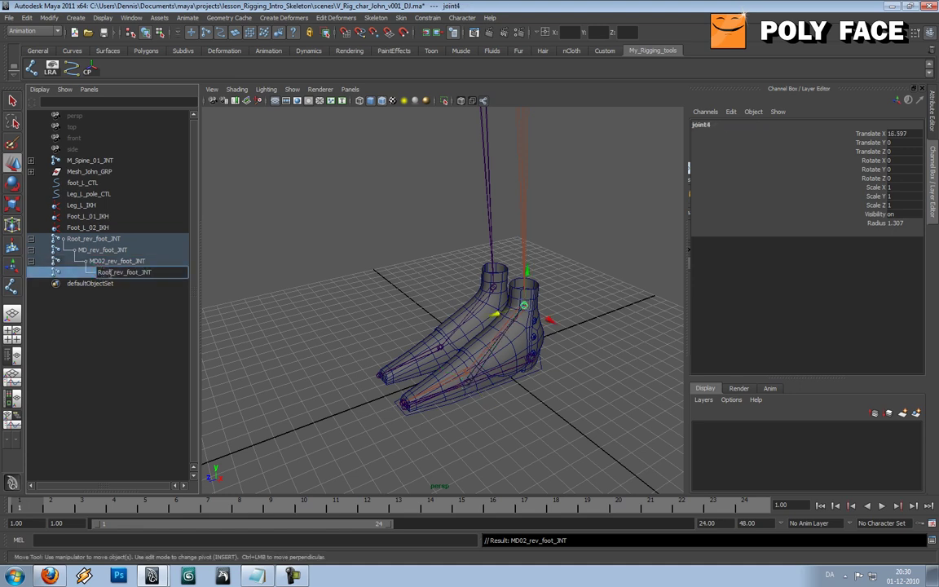
{"action": "left_click_drag", "start_coordinate": [98, 272], "coordinate": [109, 272]}
{"action": "type", "text": "End"}
{"action": "key", "text": "Return"}
{"action": "left_click", "coordinate": [41, 240]}
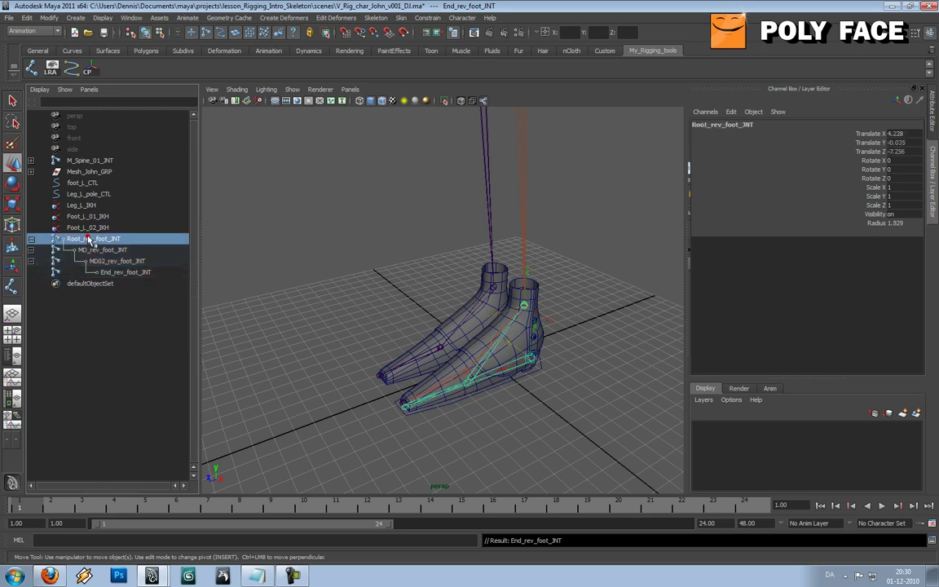
{"action": "left_click", "coordinate": [31, 240]}
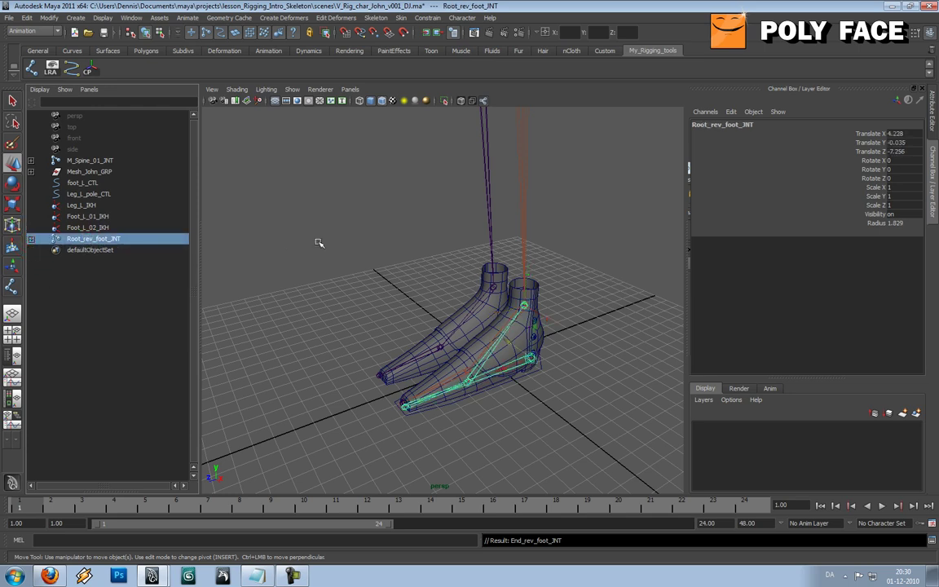
{"action": "left_click", "coordinate": [349, 226]}
Try lifting Root_rev_foot_JNT with its chain and undo the move
{"action": "left_click_drag", "start_coordinate": [333, 249], "coordinate": [392, 260], "text": "alt"}
{"action": "scroll", "coordinate": [392, 260], "scroll_direction": "down", "scroll_amount": 4}
{"action": "middle_click_drag", "start_coordinate": [421, 236], "coordinate": [434, 297], "text": "alt"}
{"action": "scroll", "coordinate": [445, 290], "scroll_direction": "down", "scroll_amount": 4}
{"action": "left_click_drag", "start_coordinate": [446, 284], "coordinate": [405, 278], "text": "alt"}
{"action": "scroll", "coordinate": [444, 266], "scroll_direction": "up", "scroll_amount": 5}
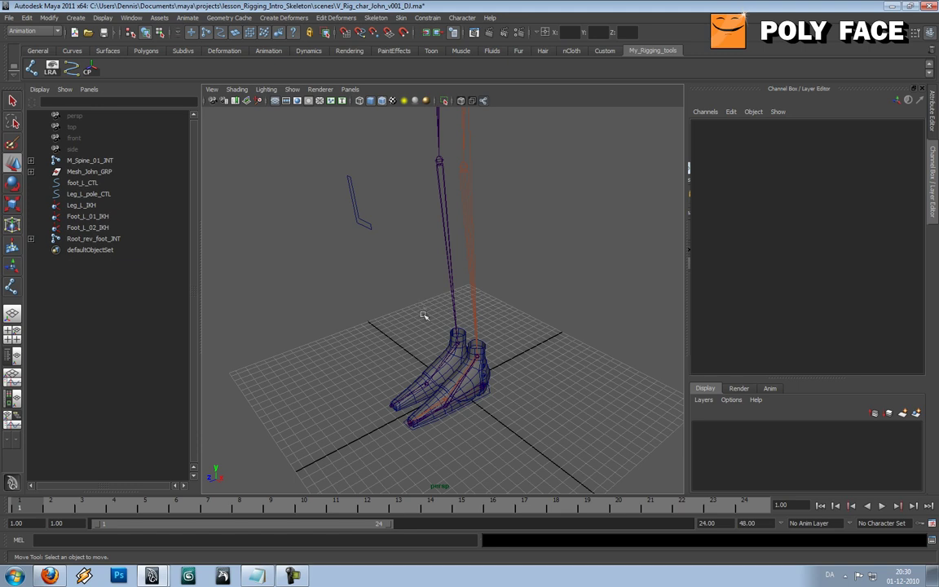
{"action": "left_click_drag", "start_coordinate": [423, 316], "coordinate": [419, 276], "text": "alt"}
{"action": "left_click", "coordinate": [94, 238]}
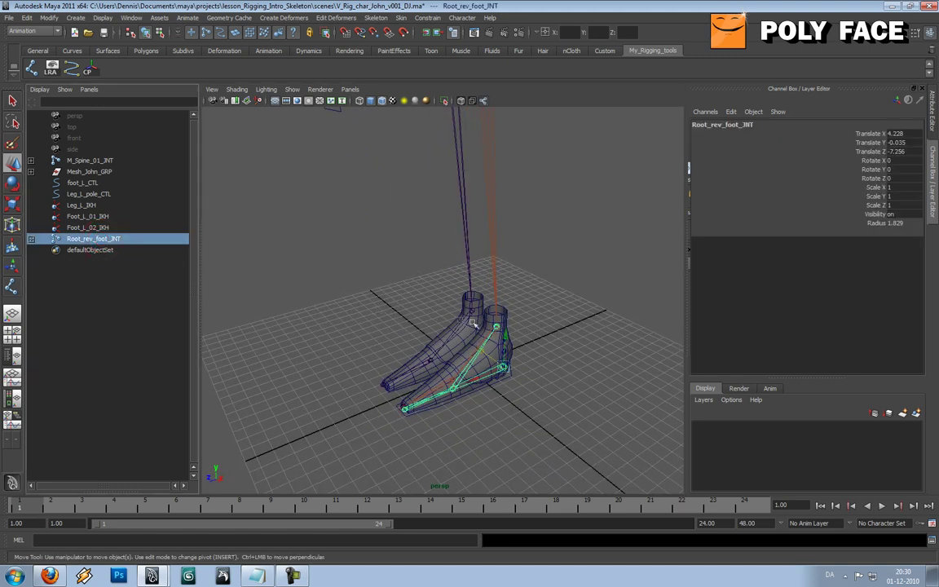
{"action": "left_click_drag", "start_coordinate": [504, 333], "coordinate": [515, 224]}
{"action": "key", "text": "ctrl+z"}
Parent Root_rev_foot_JNT under the foot_L_CTL control curve
{"action": "right_click_drag", "start_coordinate": [518, 293], "coordinate": [573, 394], "text": "alt"}
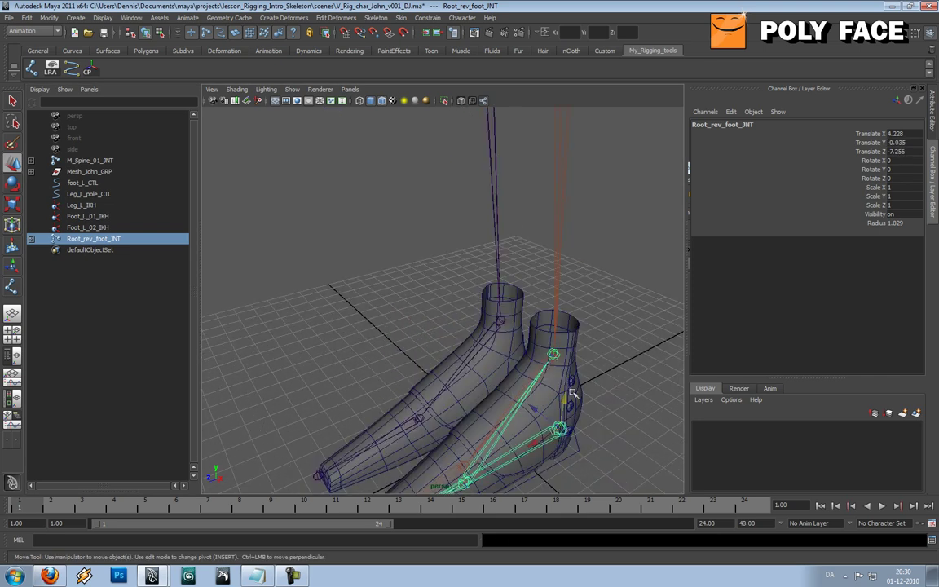
{"action": "middle_click_drag", "start_coordinate": [574, 393], "coordinate": [537, 328], "text": "alt"}
{"action": "left_click", "coordinate": [534, 364]}
{"action": "left_click", "coordinate": [544, 385], "text": "shift"}
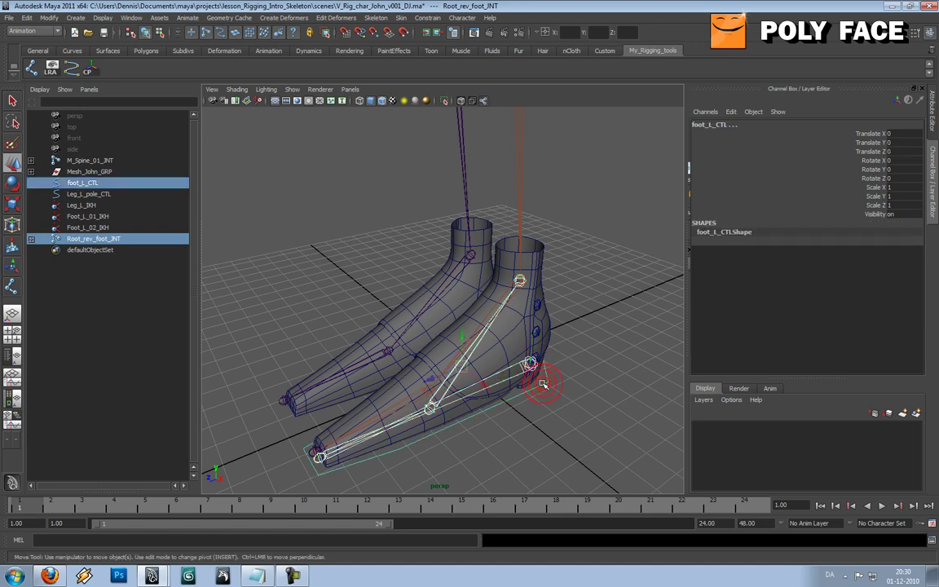
{"action": "key", "text": "p"}
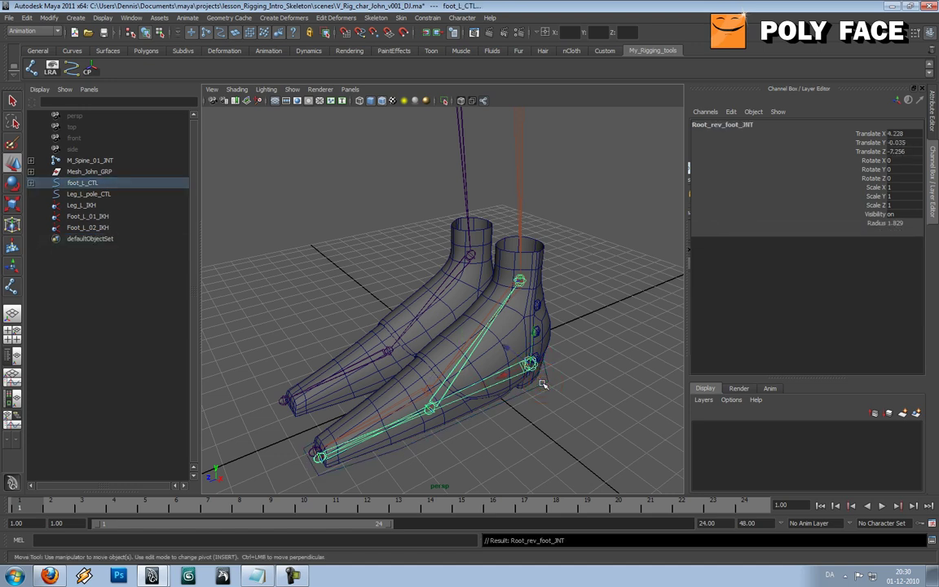
Try moving the newly parented left foot setup, undo the move and clear the selection
{"action": "scroll", "coordinate": [522, 371], "scroll_direction": "down", "scroll_amount": 3}
{"action": "left_click_drag", "start_coordinate": [459, 317], "coordinate": [477, 349]}
{"action": "key", "text": "ctrl+z"}
{"action": "left_click", "coordinate": [574, 275]}
{"action": "left_click_drag", "start_coordinate": [488, 296], "coordinate": [404, 250], "text": "alt"}
{"action": "left_click", "coordinate": [89, 206]}
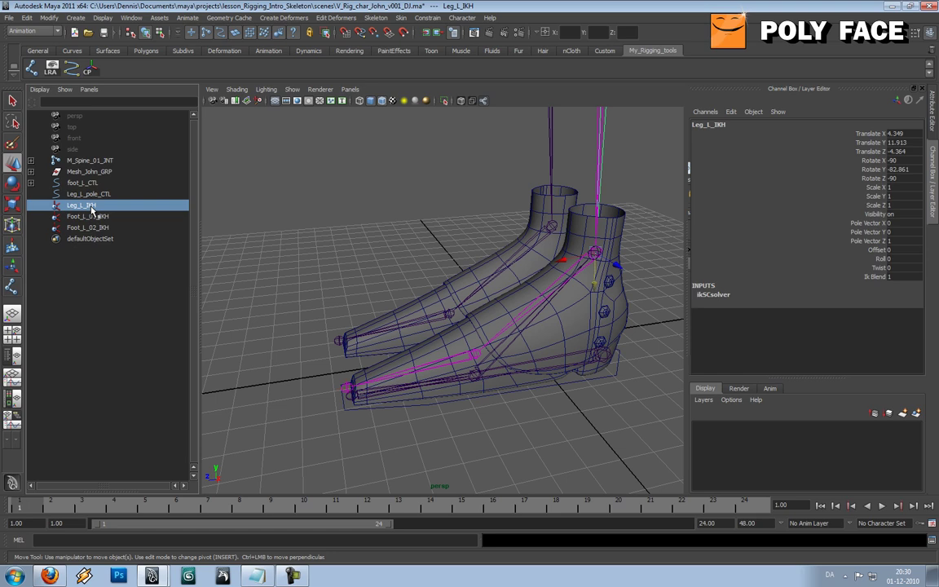
{"action": "left_click", "coordinate": [534, 388], "text": "shift"}
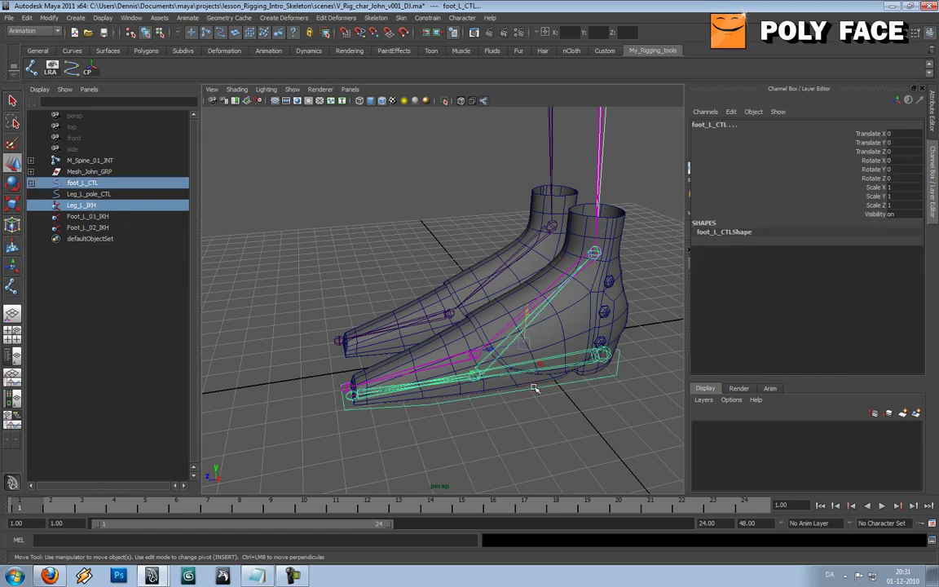
{"action": "key", "text": "ctrl+z"}
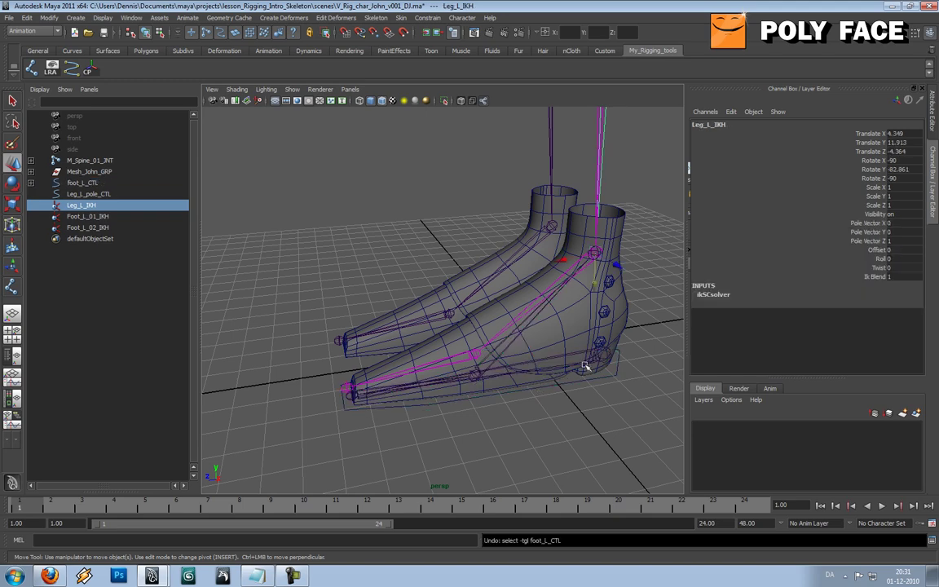
{"action": "left_click", "coordinate": [585, 367], "text": "shift"}
{"action": "left_click_drag", "start_coordinate": [540, 317], "coordinate": [579, 320], "text": "alt"}
{"action": "key", "text": "w"}
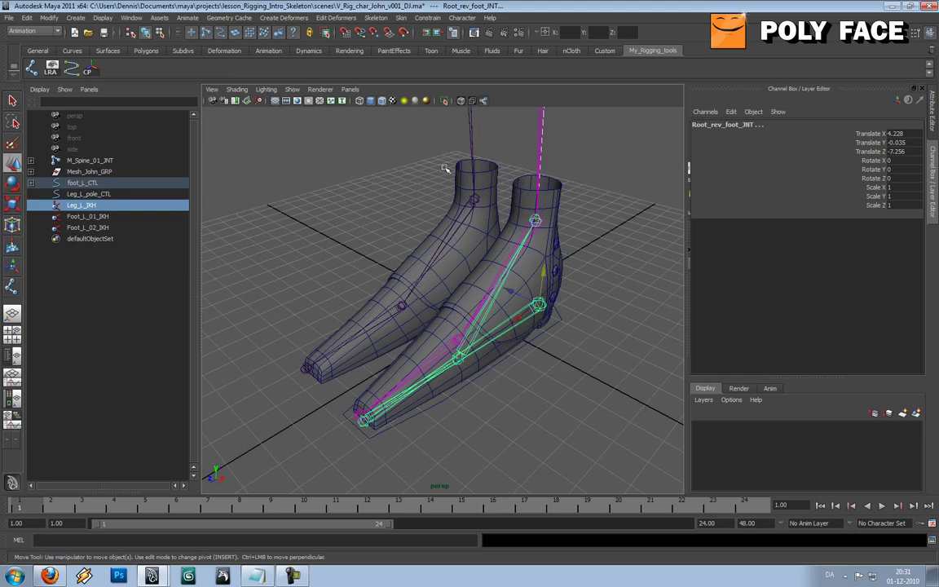
Parent-constrain the Leg_L_IKH handle to Root_rev_foot_JNT, with the joint as the constraint's driver
{"action": "left_click", "coordinate": [520, 326]}
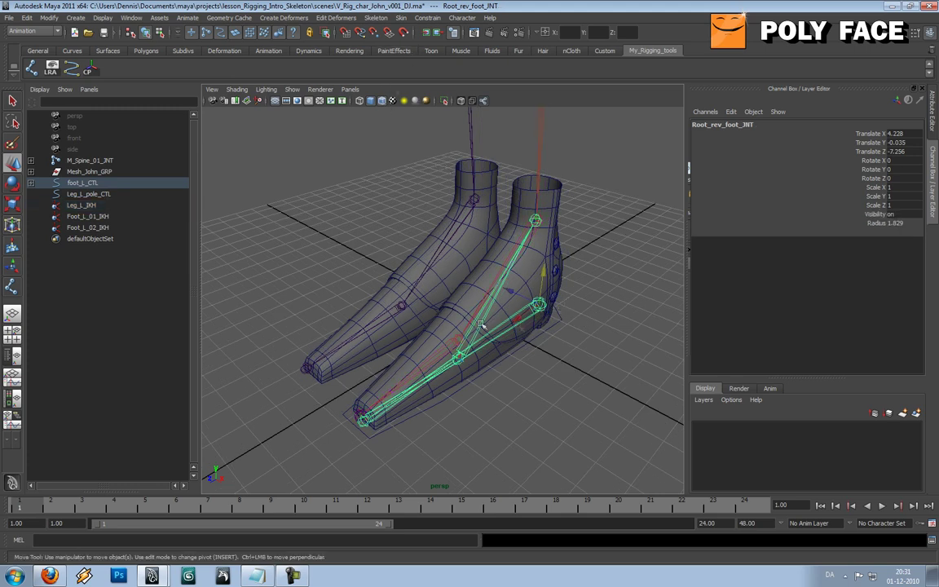
{"action": "left_click", "coordinate": [92, 206]}
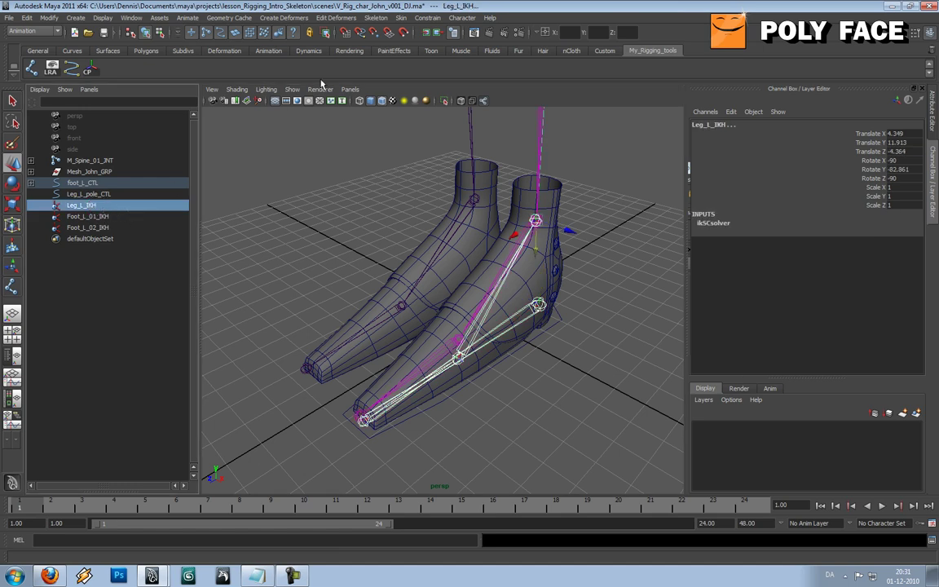
{"action": "left_click", "coordinate": [401, 18]}
{"action": "mouse_move", "coordinate": [430, 23]}
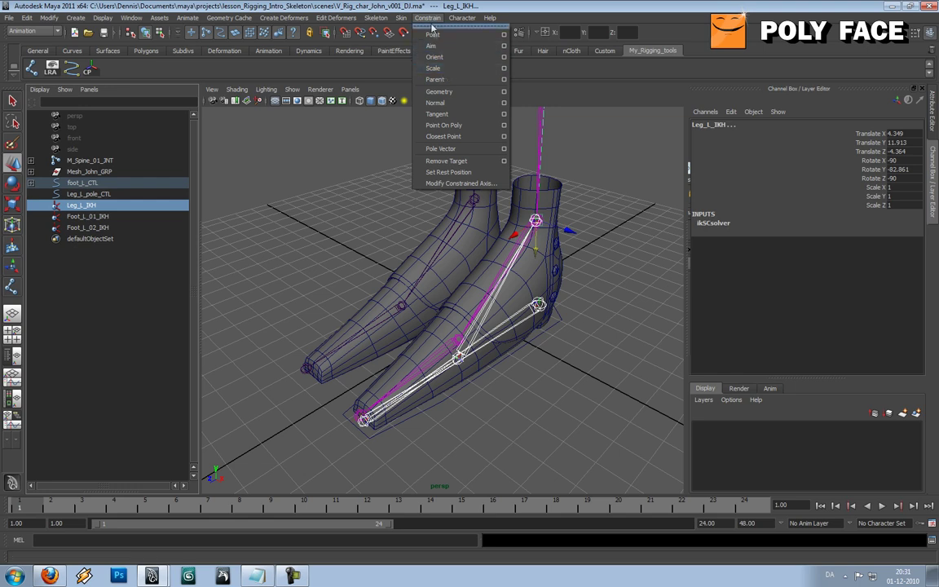
{"action": "left_click", "coordinate": [435, 79]}
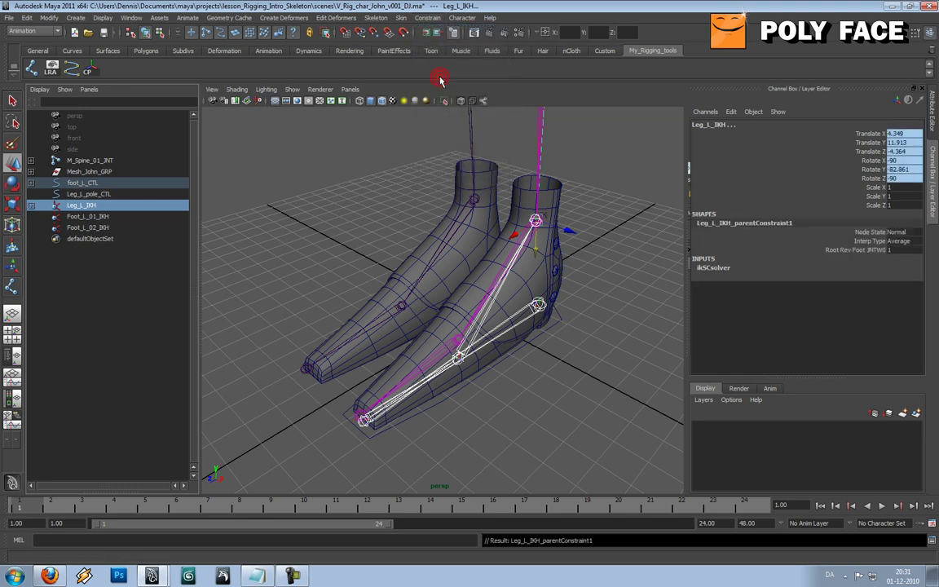
Test the leg by moving foot_L_CTL up and down, reset its Translate Y to 0 and clear the selection
{"action": "left_click", "coordinate": [556, 322]}
{"action": "scroll", "coordinate": [548, 308], "scroll_direction": "down", "scroll_amount": 4}
{"action": "left_click_drag", "start_coordinate": [540, 295], "coordinate": [471, 252], "text": "alt"}
{"action": "middle_click_drag", "start_coordinate": [481, 185], "coordinate": [470, 289], "text": "alt"}
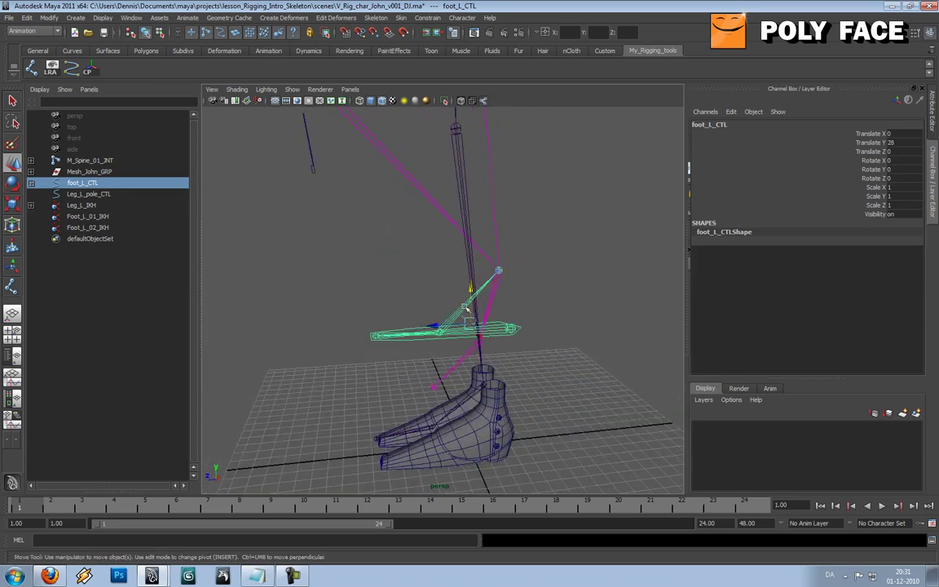
{"action": "scroll", "coordinate": [473, 288], "scroll_direction": "down", "scroll_amount": 5}
{"action": "left_click_drag", "start_coordinate": [483, 287], "coordinate": [488, 337], "text": "alt"}
{"action": "left_click_drag", "start_coordinate": [483, 233], "coordinate": [487, 395]}
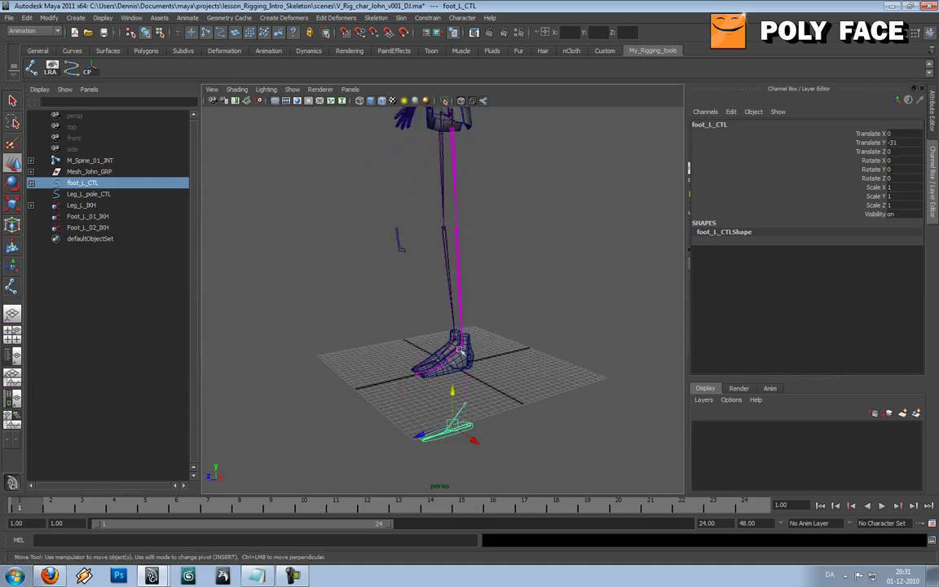
{"action": "left_click_drag", "start_coordinate": [434, 364], "coordinate": [459, 363], "text": "alt"}
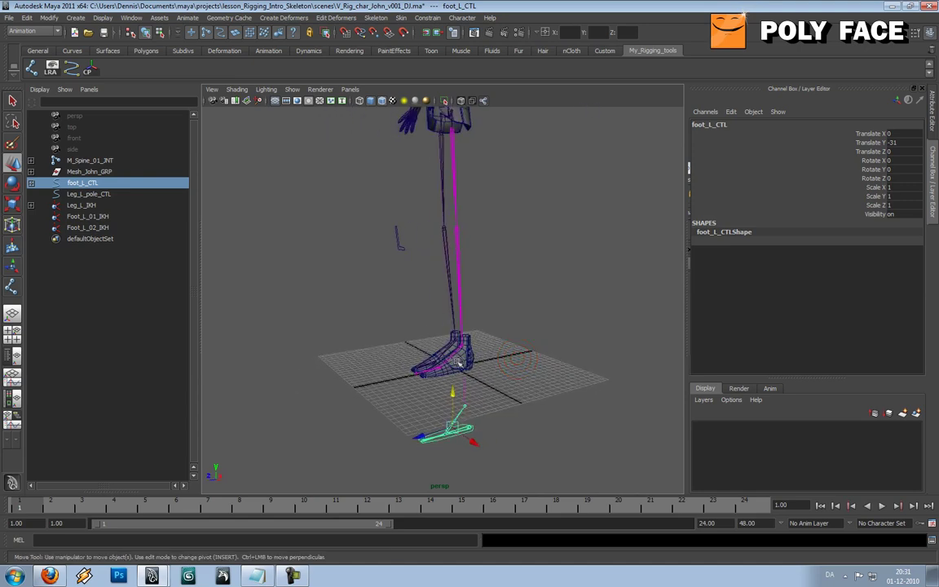
{"action": "double_click", "coordinate": [894, 143]}
{"action": "type", "text": "0"}
{"action": "key", "text": "Tab"}
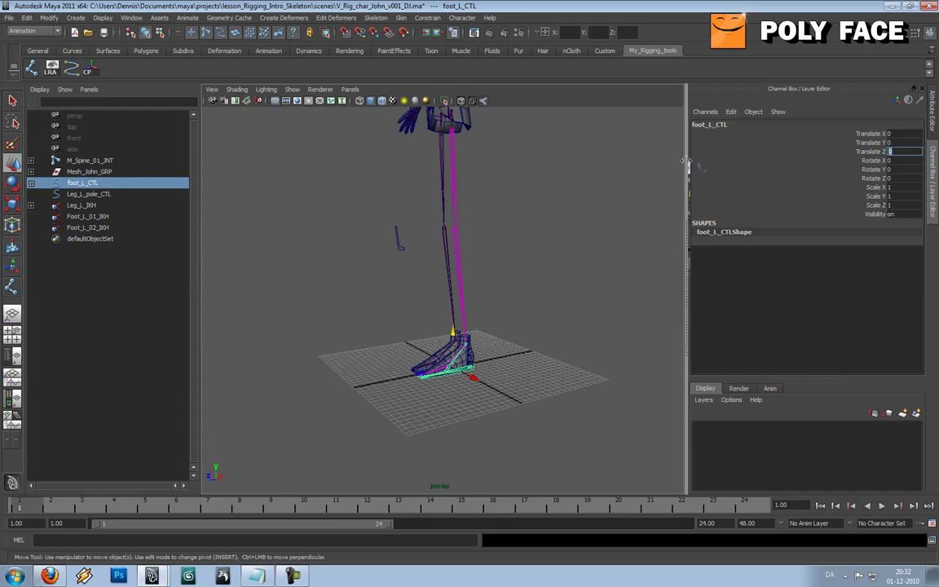
{"action": "left_click", "coordinate": [589, 335]}
Examine how Foot_L_01_IKH and Foot_L_02_IKH line up with the reverse-foot joints in the left foot
{"action": "middle_click_drag", "start_coordinate": [564, 341], "coordinate": [562, 279], "text": "alt"}
{"action": "scroll", "coordinate": [561, 279], "scroll_direction": "up", "scroll_amount": 6}
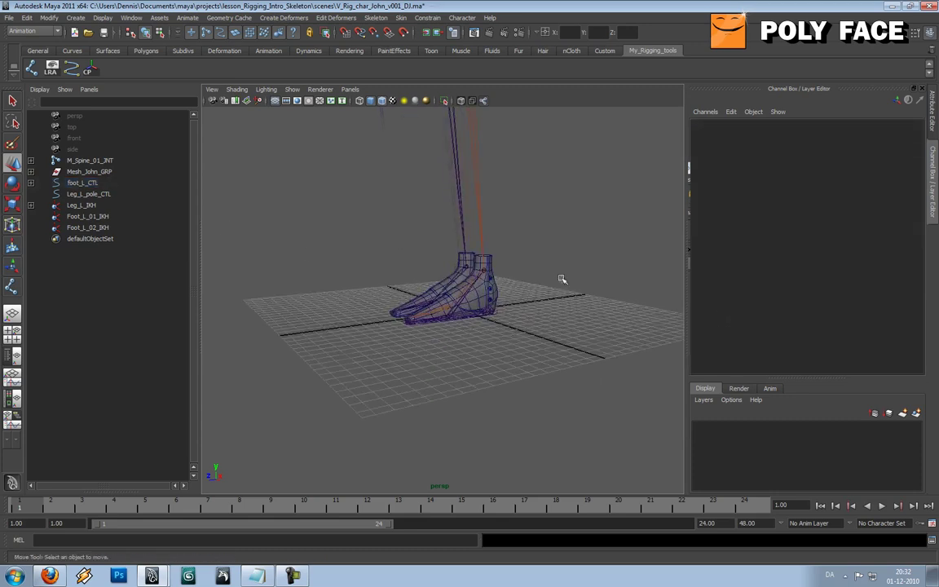
{"action": "left_click_drag", "start_coordinate": [553, 279], "coordinate": [465, 329], "text": "alt"}
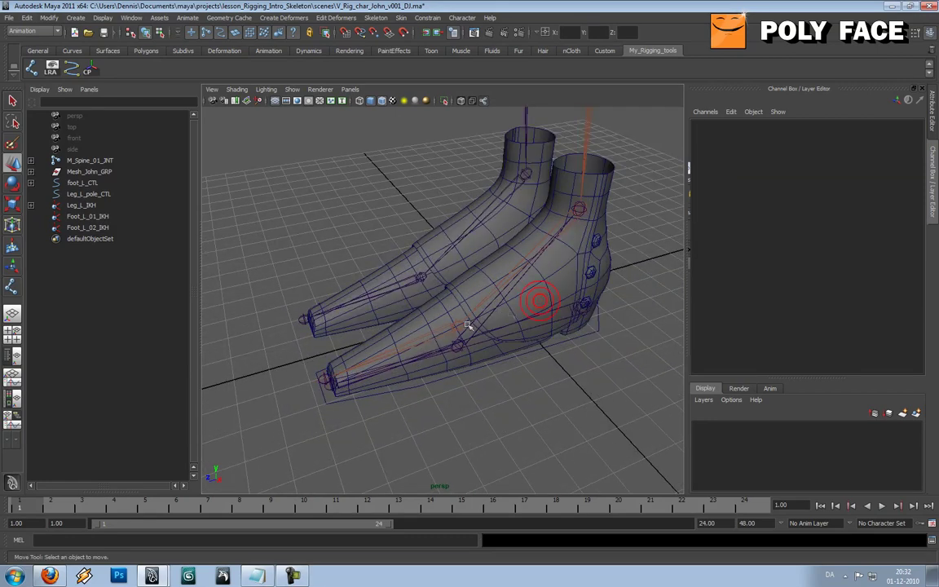
{"action": "left_click", "coordinate": [452, 345]}
{"action": "left_click", "coordinate": [415, 357]}
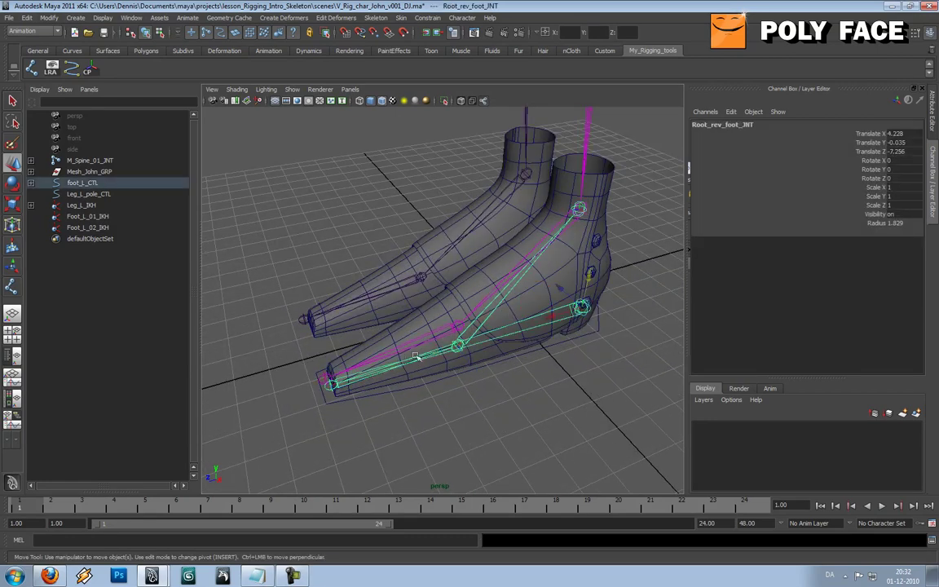
{"action": "left_click", "coordinate": [105, 217]}
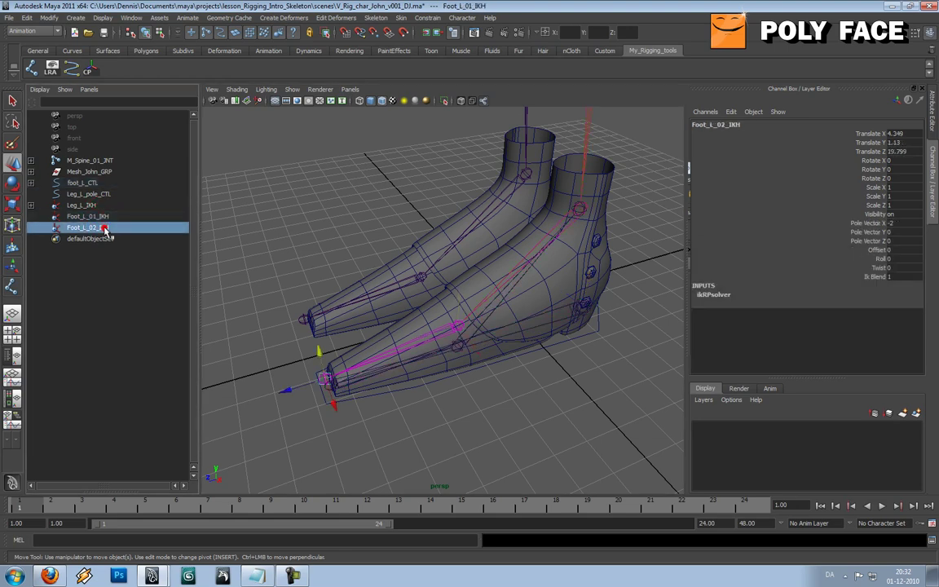
{"action": "left_click_drag", "start_coordinate": [497, 278], "coordinate": [460, 287], "text": "alt"}
{"action": "right_click_drag", "start_coordinate": [423, 262], "coordinate": [429, 270], "text": "alt"}
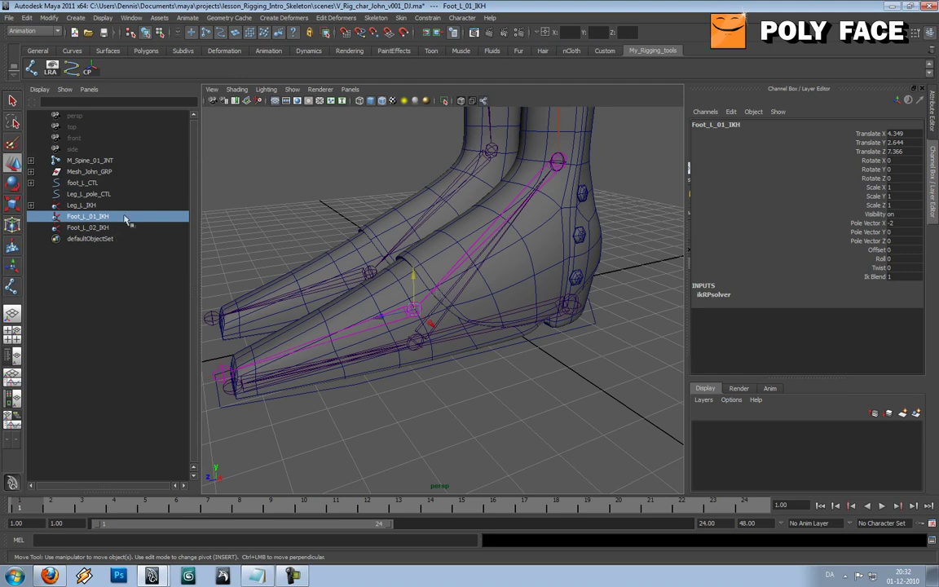
{"action": "mouse_move", "coordinate": [414, 285]}
{"action": "left_mouse_down", "text": "alt"}
{"action": "mouse_move", "coordinate": [376, 301]}
{"action": "mouse_move", "coordinate": [447, 288]}
{"action": "mouse_move", "coordinate": [433, 295]}
{"action": "mouse_move", "coordinate": [430, 286]}
{"action": "mouse_move", "coordinate": [383, 278]}
{"action": "mouse_move", "coordinate": [429, 295]}
{"action": "left_mouse_up", "text": "alt"}
Parent-constrain the Foot_L_01_IKH handle to MD02_rev_foot_JNT, with the joint as the driver
{"action": "left_click", "coordinate": [462, 298]}
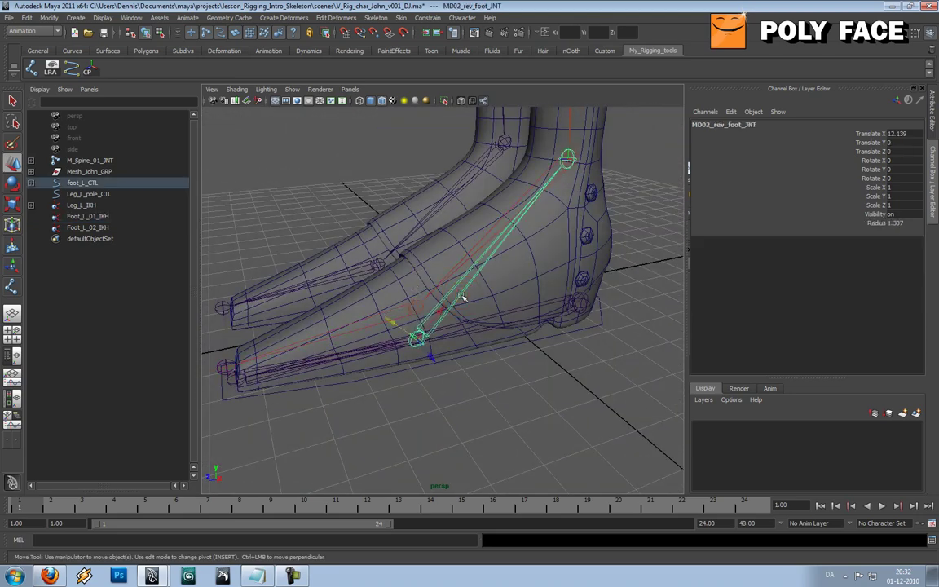
{"action": "left_click", "coordinate": [104, 218]}
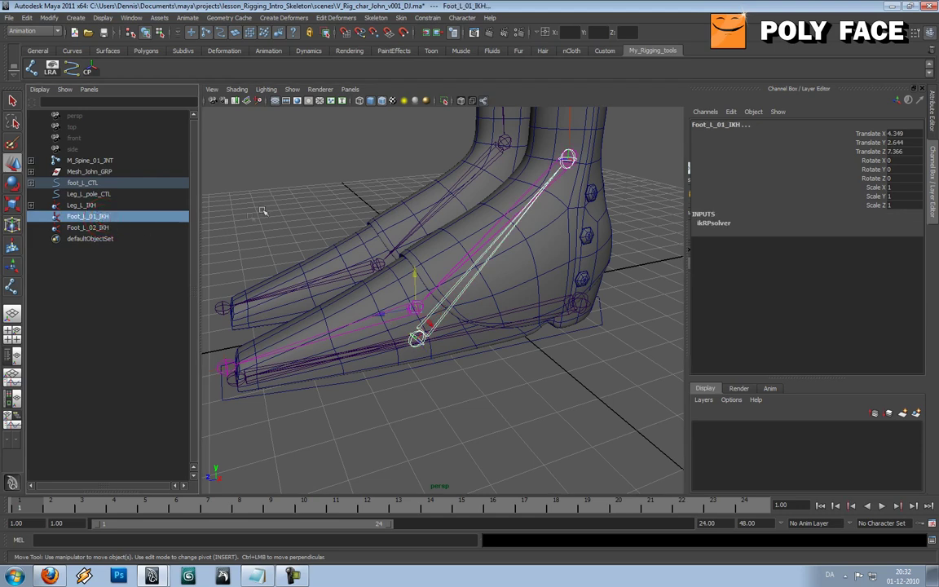
{"action": "left_click_drag", "start_coordinate": [492, 317], "coordinate": [436, 290], "text": "alt"}
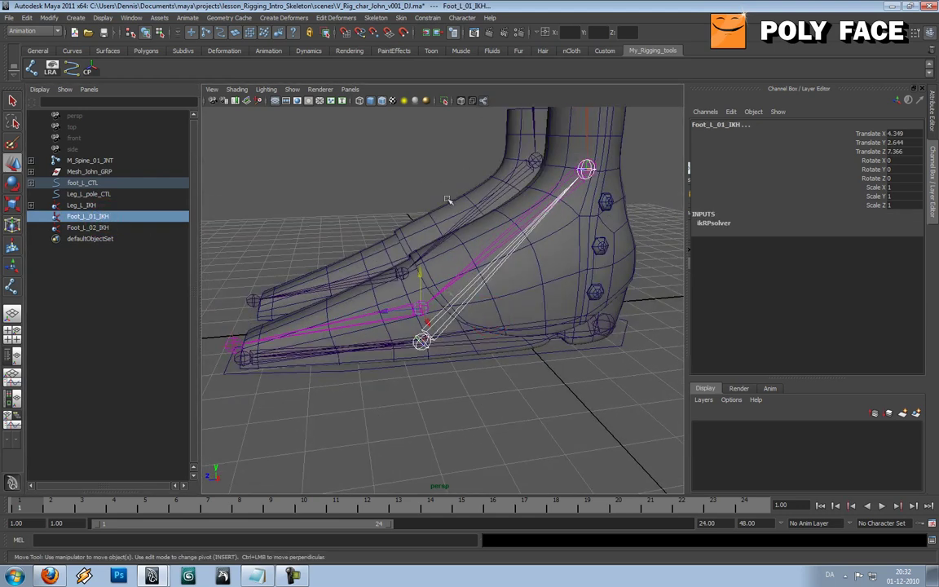
{"action": "left_click", "coordinate": [427, 18]}
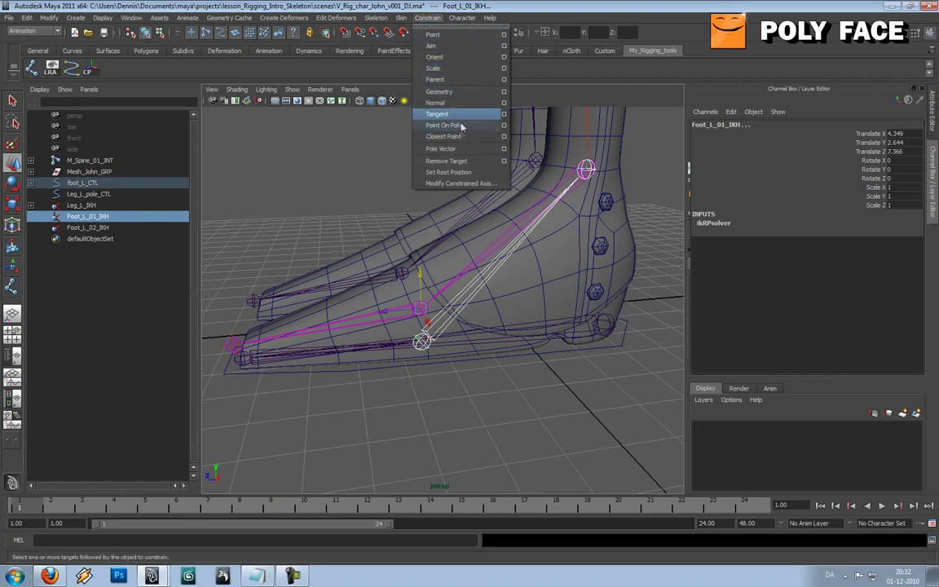
{"action": "left_click", "coordinate": [452, 80]}
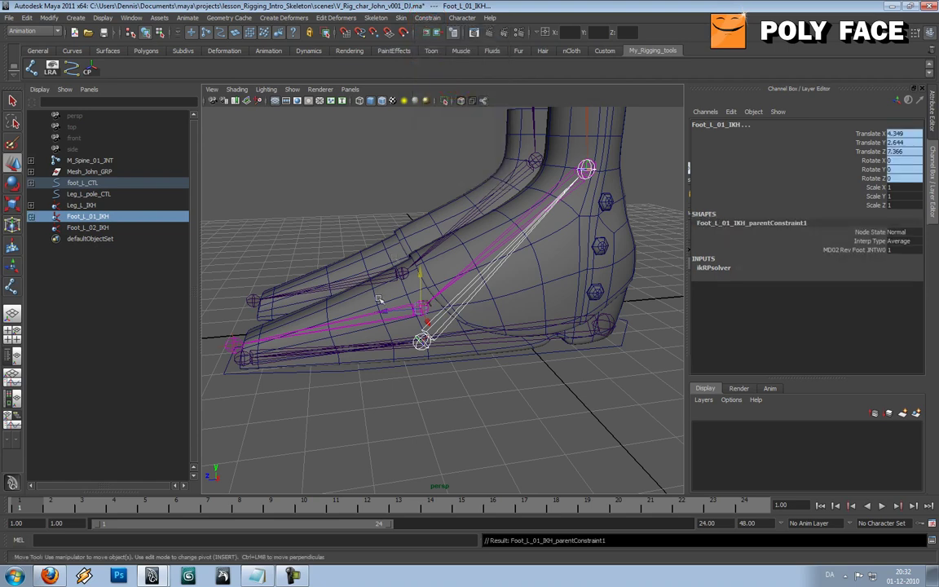
Try rotating MD02_rev_foot_JNT to test the foot's constrained IK handles, undoing each rotation
{"action": "left_click", "coordinate": [445, 306]}
{"action": "key", "text": "e"}
{"action": "left_click_drag", "start_coordinate": [445, 301], "coordinate": [411, 297]}
{"action": "key", "text": "ctrl+z"}
{"action": "left_click", "coordinate": [386, 419]}
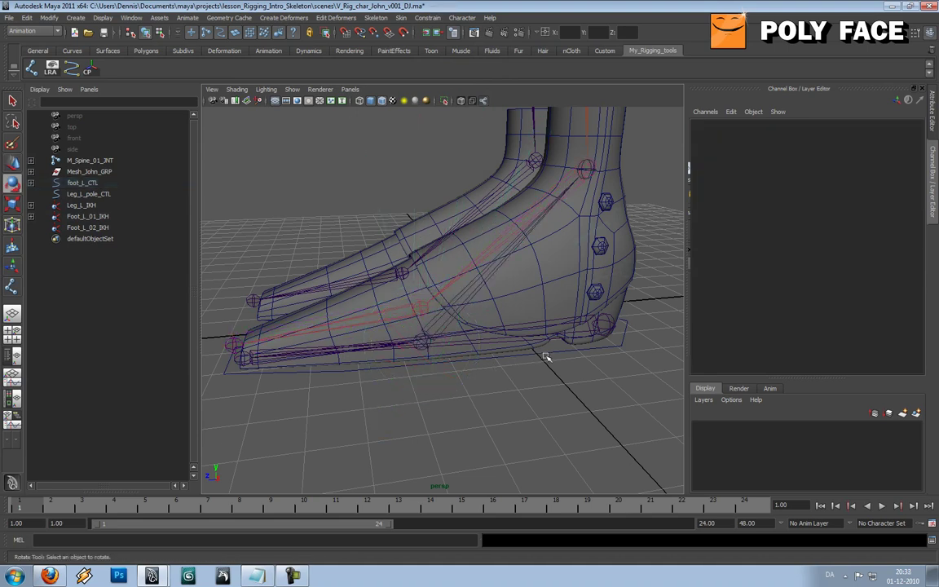
{"action": "left_click", "coordinate": [546, 357]}
{"action": "left_click", "coordinate": [433, 335]}
{"action": "left_click", "coordinate": [436, 324]}
{"action": "left_click_drag", "start_coordinate": [436, 324], "coordinate": [373, 272]}
{"action": "key", "text": "ctrl+z"}
{"action": "key", "text": "ctrl+z"}
Delete the parent constraints under Leg_L_IKH and Foot_L_01_IKH
{"action": "left_click", "coordinate": [31, 206]}
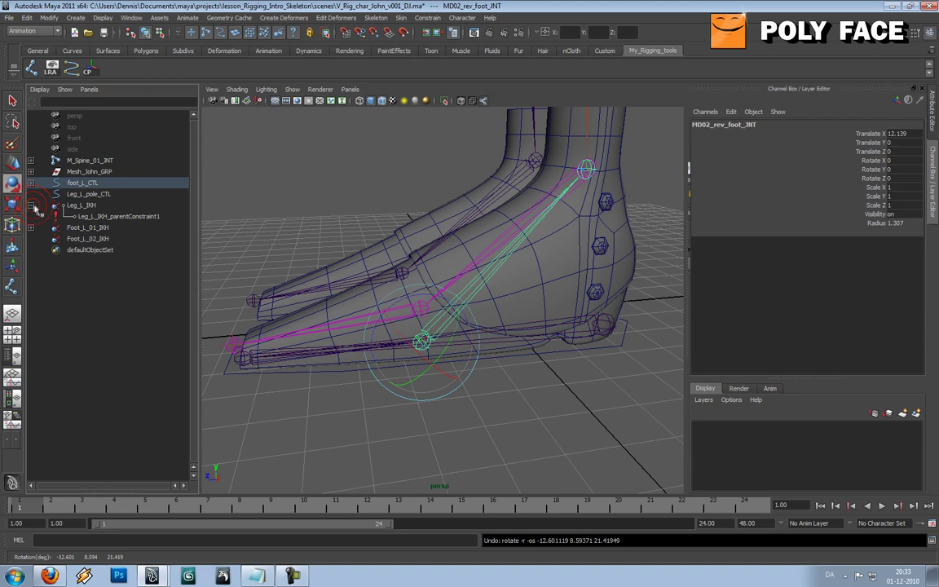
{"action": "left_click", "coordinate": [114, 216]}
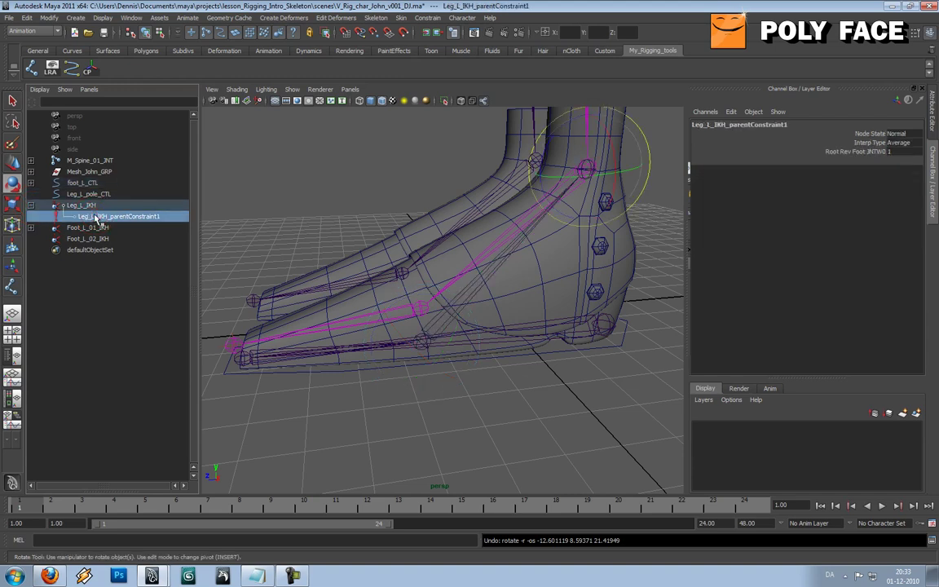
{"action": "key", "text": "Delete"}
{"action": "left_click", "coordinate": [81, 205]}
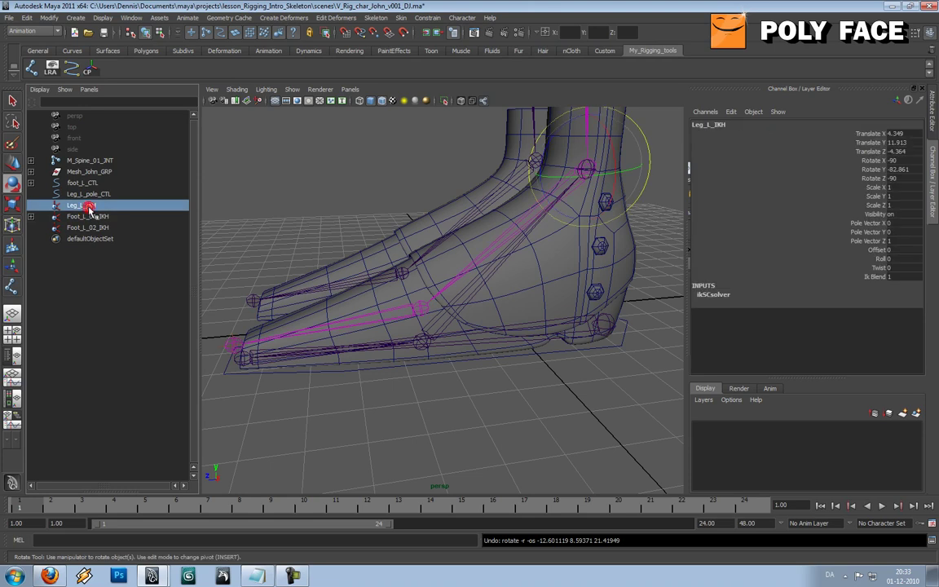
{"action": "left_click", "coordinate": [31, 216]}
{"action": "left_click", "coordinate": [85, 227]}
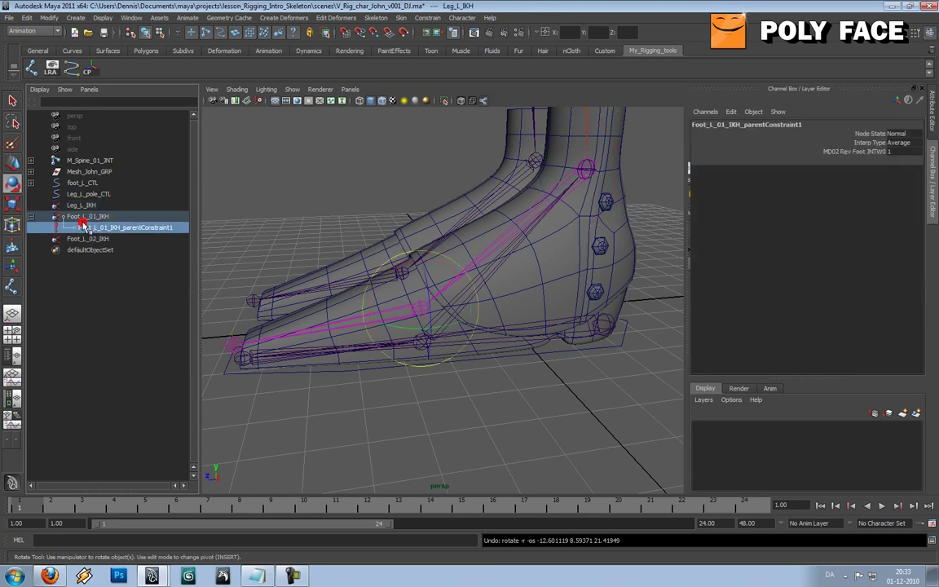
{"action": "key", "text": "Delete"}
Parent-constrain the Leg_L_IKH handle to MD02_rev_foot_JNT, with the joint as the driver
{"action": "left_click", "coordinate": [86, 207]}
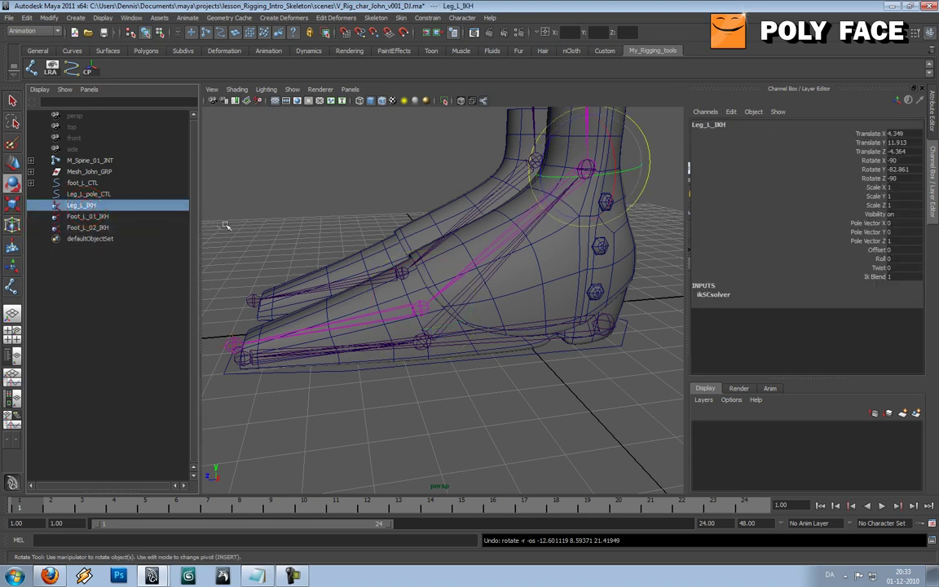
{"action": "key", "text": "w"}
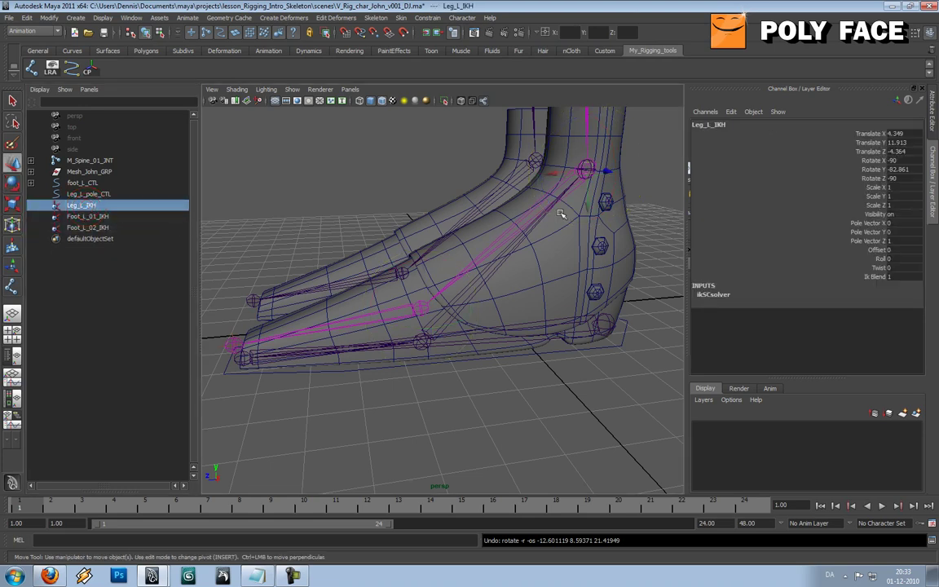
{"action": "left_click", "coordinate": [483, 283]}
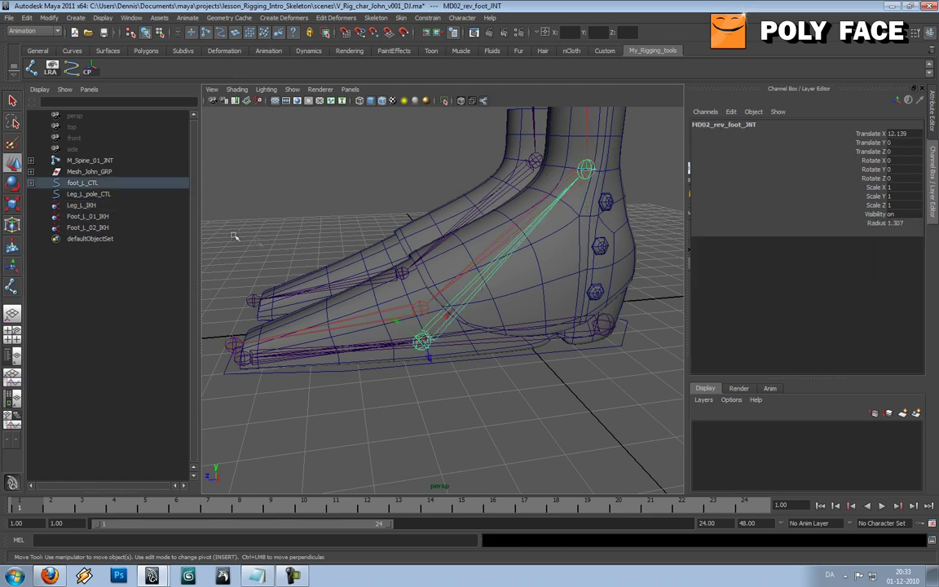
{"action": "left_click", "coordinate": [90, 205], "text": "ctrl"}
{"action": "left_click", "coordinate": [427, 17]}
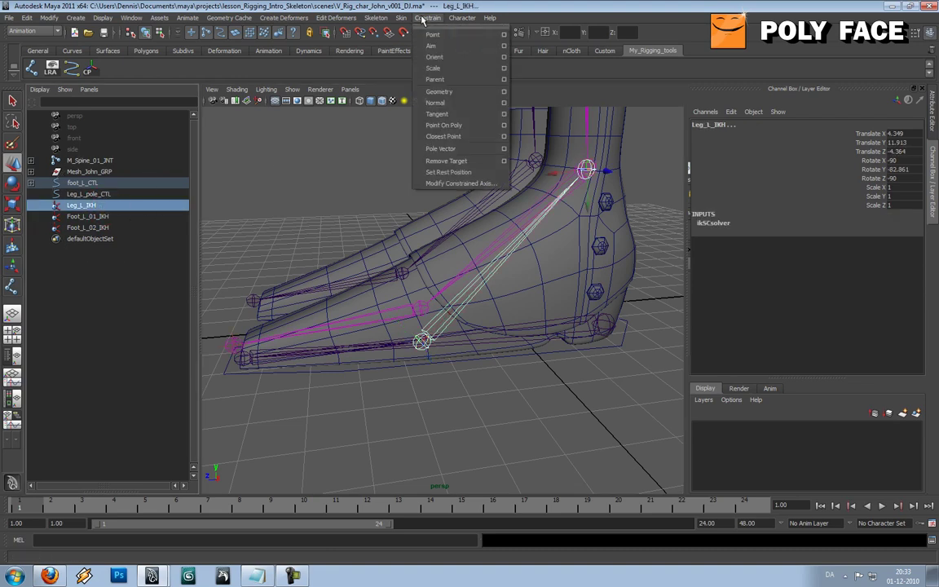
{"action": "left_click", "coordinate": [435, 79]}
Try rotating MD02_rev_foot_JNT to test the leg handle's new constraint, undo the rotation and clear the selection
{"action": "left_click", "coordinate": [480, 282]}
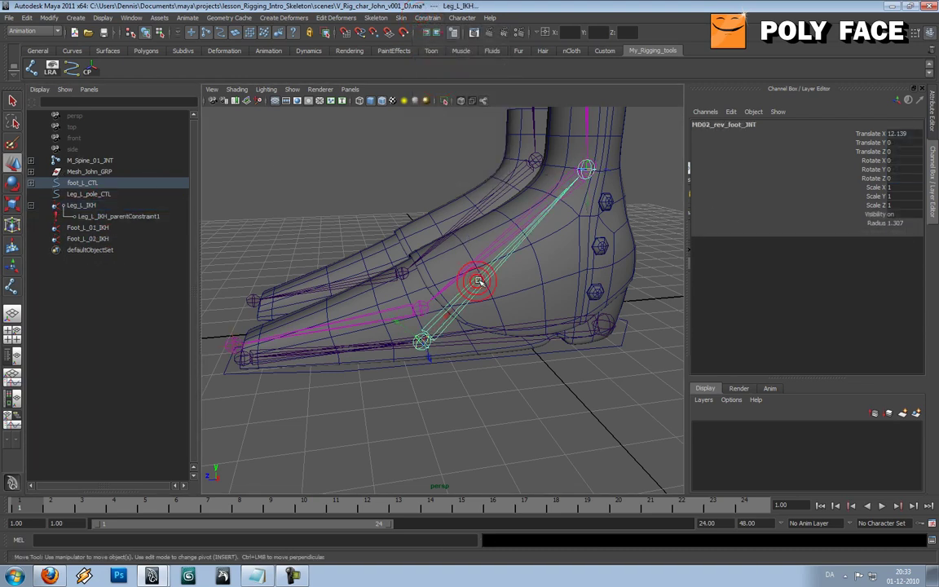
{"action": "key", "text": "e"}
{"action": "left_click_drag", "start_coordinate": [431, 294], "coordinate": [447, 273]}
{"action": "key", "text": "ctrl+z"}
{"action": "scroll", "coordinate": [480, 226], "scroll_direction": "down", "scroll_amount": 4}
{"action": "key", "text": "ctrl+z"}
{"action": "left_click", "coordinate": [601, 235]}
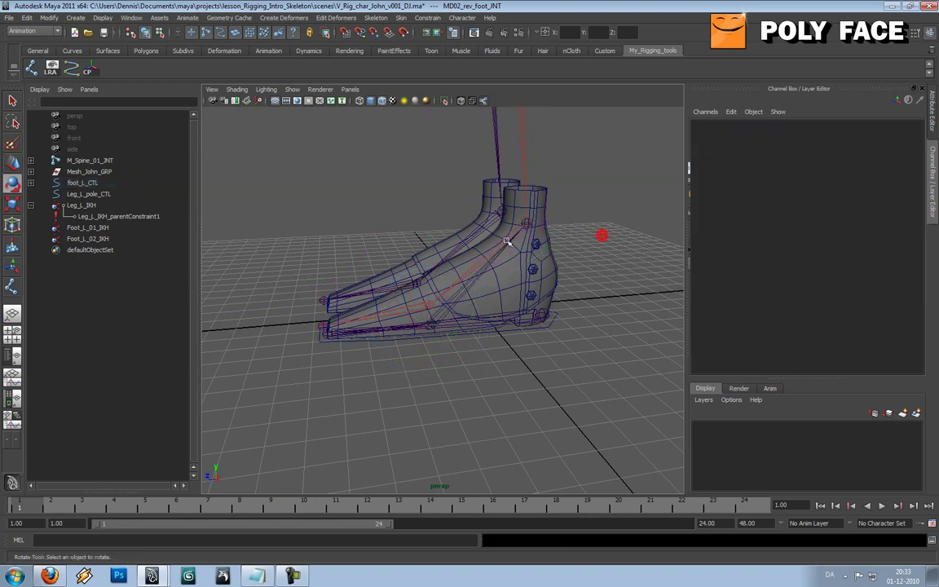
Try rotating MD_rev_foot_JNT at the left toe 45 degrees about Z and undo the rotation
{"action": "scroll", "coordinate": [506, 241], "scroll_direction": "up", "scroll_amount": 5}
{"action": "middle_click_drag", "start_coordinate": [492, 256], "coordinate": [511, 253], "text": "alt"}
{"action": "scroll", "coordinate": [510, 254], "scroll_direction": "down", "scroll_amount": 2}
{"action": "left_click_drag", "start_coordinate": [507, 253], "coordinate": [504, 253], "text": "alt"}
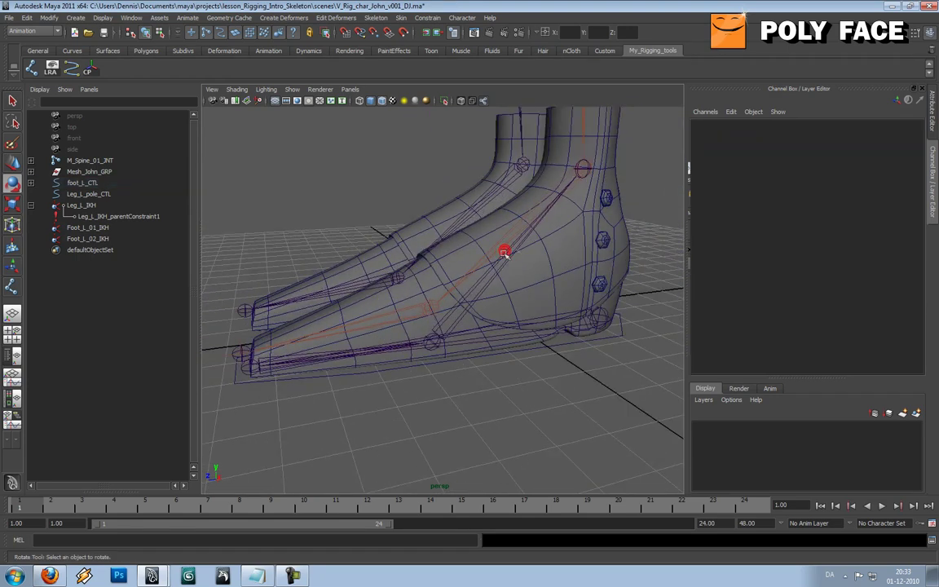
{"action": "left_click", "coordinate": [358, 356]}
{"action": "left_click", "coordinate": [285, 352]}
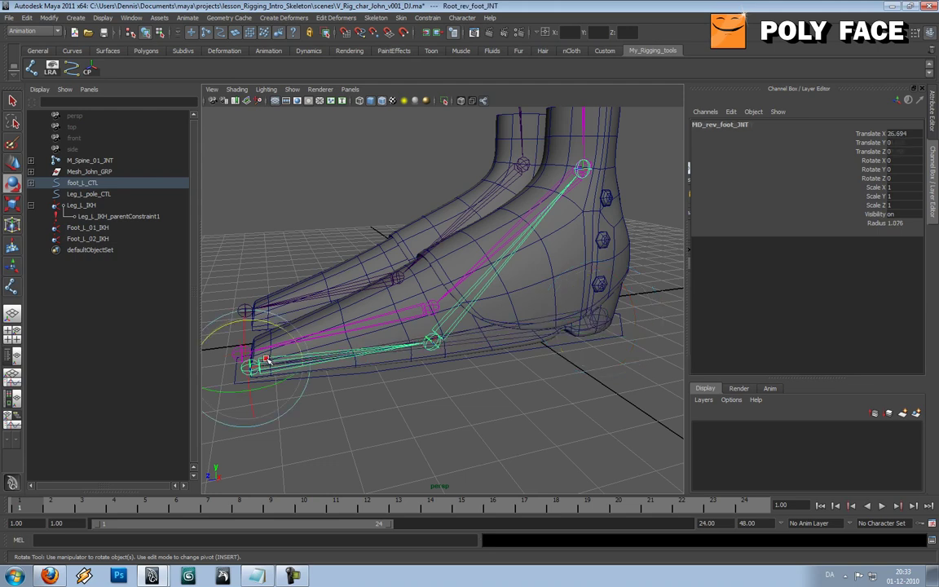
{"action": "left_click_drag", "start_coordinate": [287, 330], "coordinate": [310, 356]}
{"action": "key", "text": "ctrl+z"}
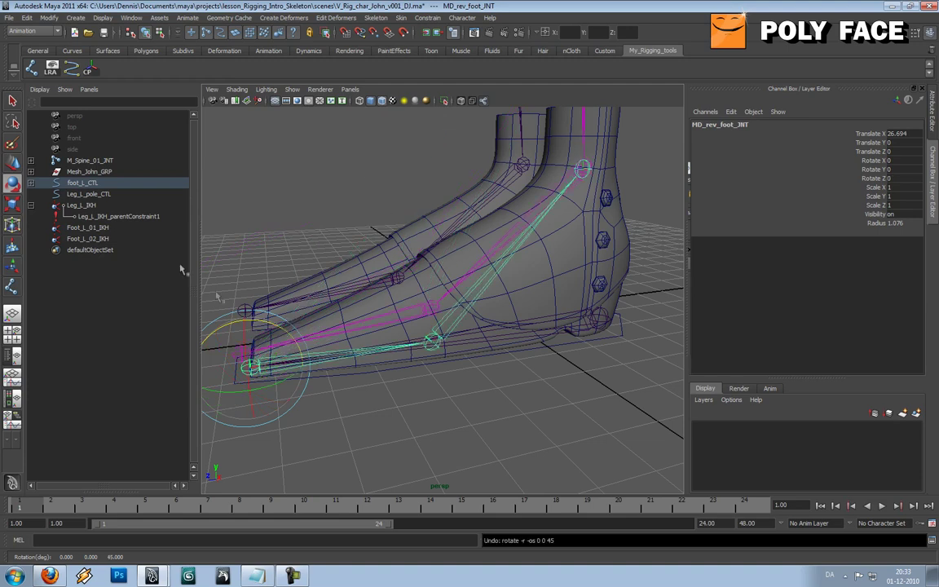
Parent-constrain the Foot_L_01_IKH handle to MD_rev_foot_JNT, with the joint as the driver
{"action": "left_click", "coordinate": [106, 228]}
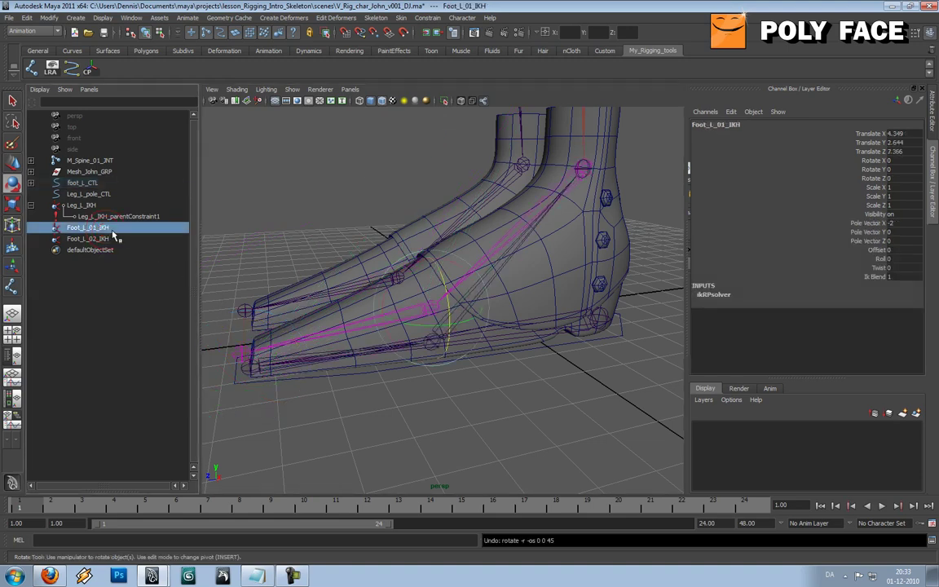
{"action": "key", "text": "w"}
{"action": "left_click_drag", "start_coordinate": [407, 294], "coordinate": [392, 280], "text": "alt"}
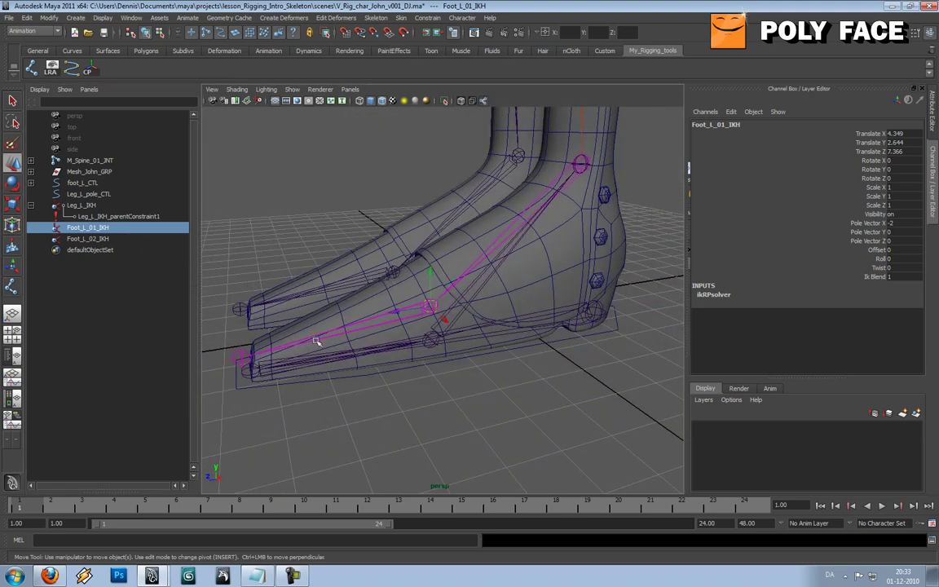
{"action": "left_click", "coordinate": [277, 361]}
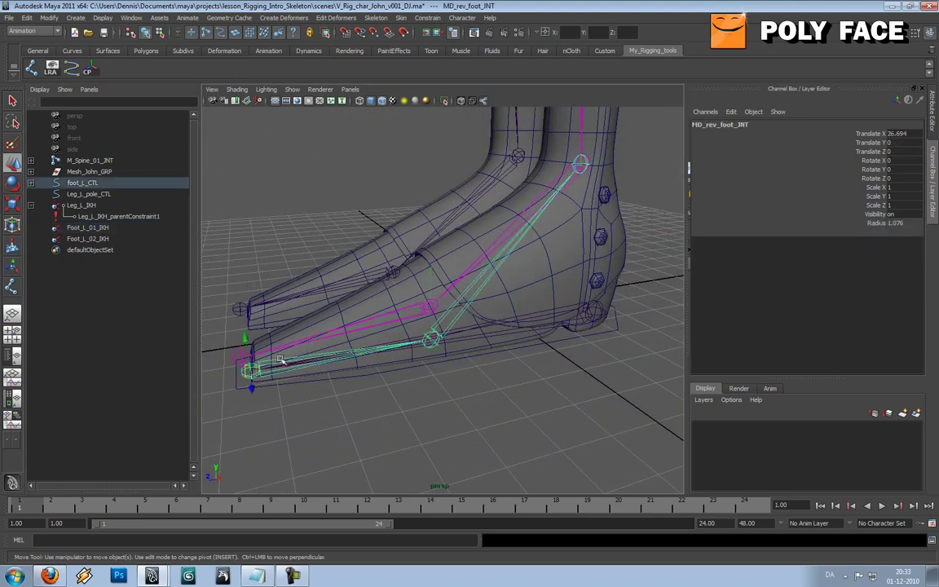
{"action": "left_click", "coordinate": [88, 227], "text": "ctrl"}
{"action": "left_click", "coordinate": [428, 17]}
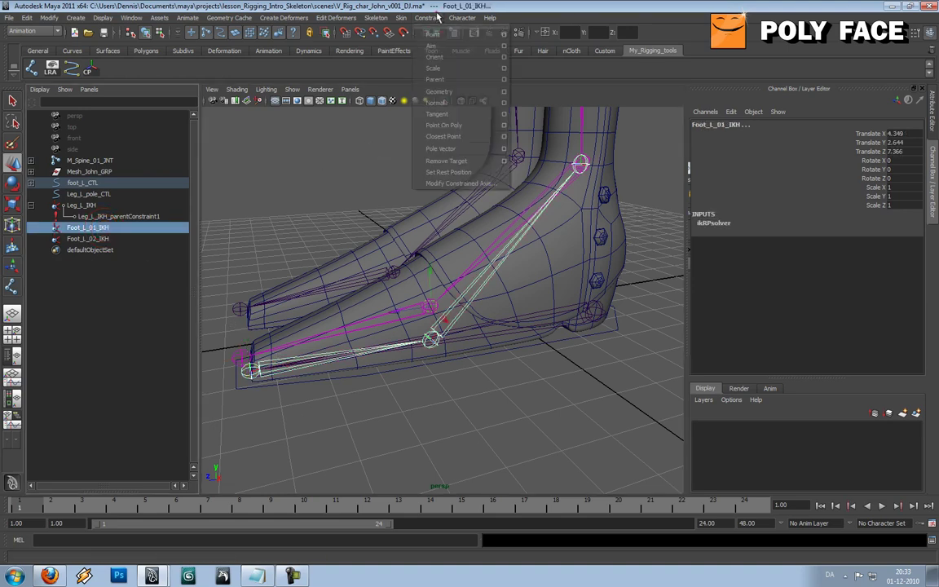
{"action": "left_click", "coordinate": [438, 79]}
Try rotating MD_rev_foot_JNT about Z to test the Foot_L_01_IKH constraint, and undo the rotation
{"action": "left_click", "coordinate": [276, 363]}
{"action": "key", "text": "e"}
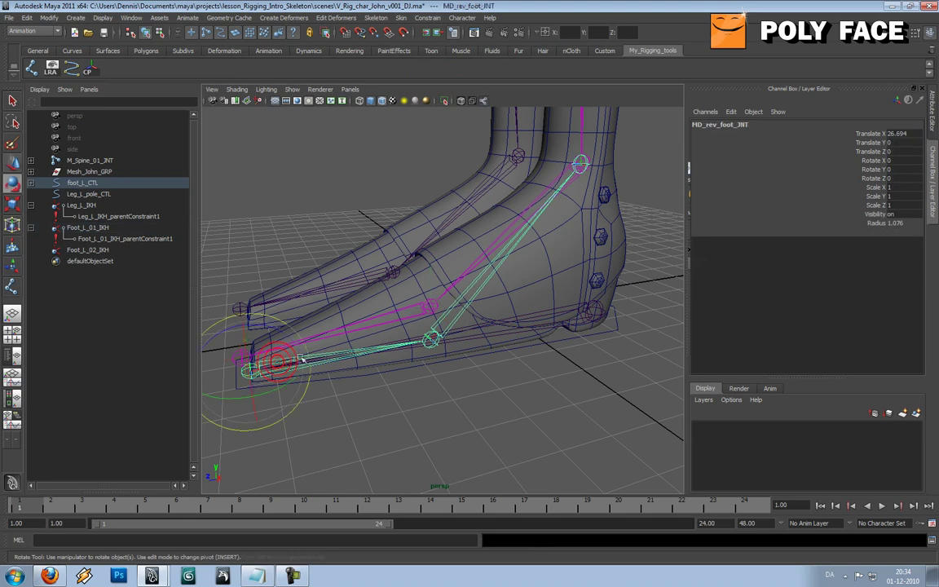
{"action": "left_click_drag", "start_coordinate": [262, 303], "coordinate": [285, 338]}
{"action": "key", "text": "ctrl+z"}
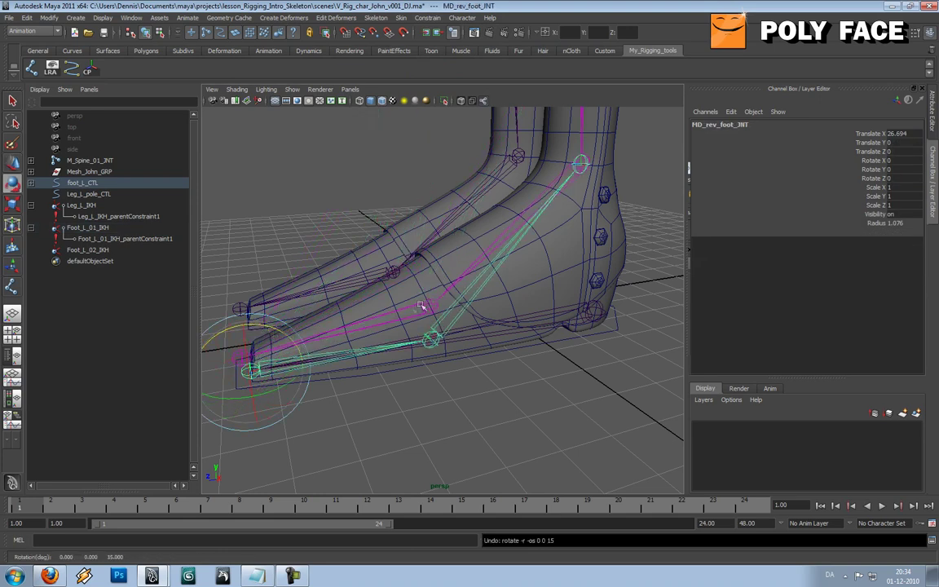
Try rotating MD02_rev_foot_JNT at the ball of the foot about Z, and undo the rotation
{"action": "left_click", "coordinate": [446, 313]}
{"action": "left_click_drag", "start_coordinate": [434, 293], "coordinate": [401, 306]}
{"action": "key", "text": "ctrl+z"}
{"action": "key", "text": "ctrl+z"}
{"action": "key", "text": "ctrl+z"}
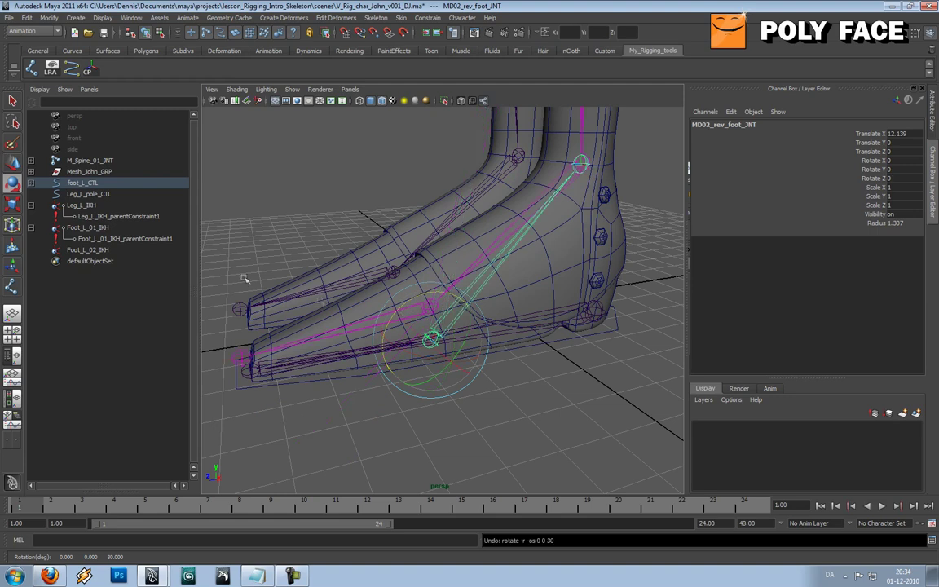
Parent-constrain the Foot_L_02_IKH handle to MD_rev_foot_JNT, with the joint as the driver
{"action": "left_click", "coordinate": [102, 249]}
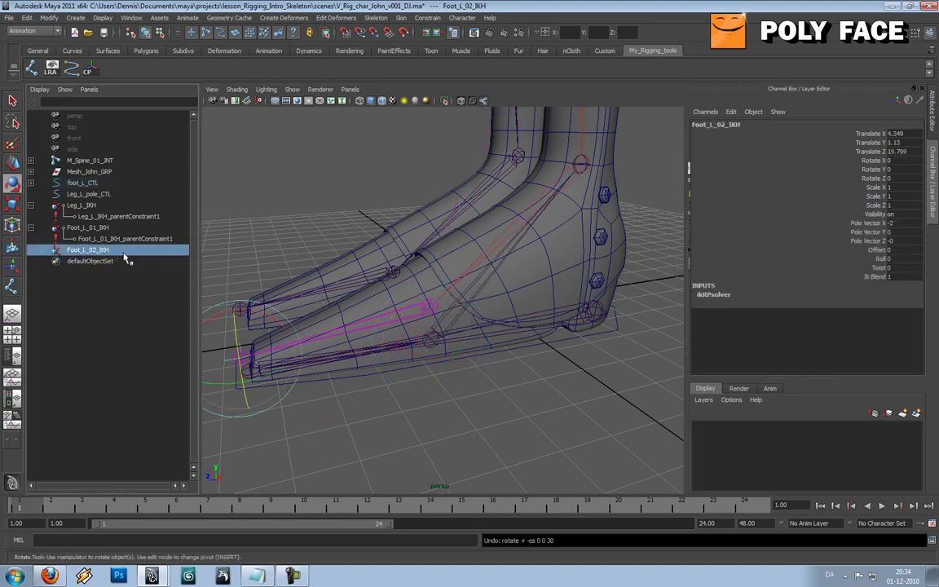
{"action": "left_click_drag", "start_coordinate": [324, 243], "coordinate": [281, 258], "text": "alt"}
{"action": "key", "text": "w"}
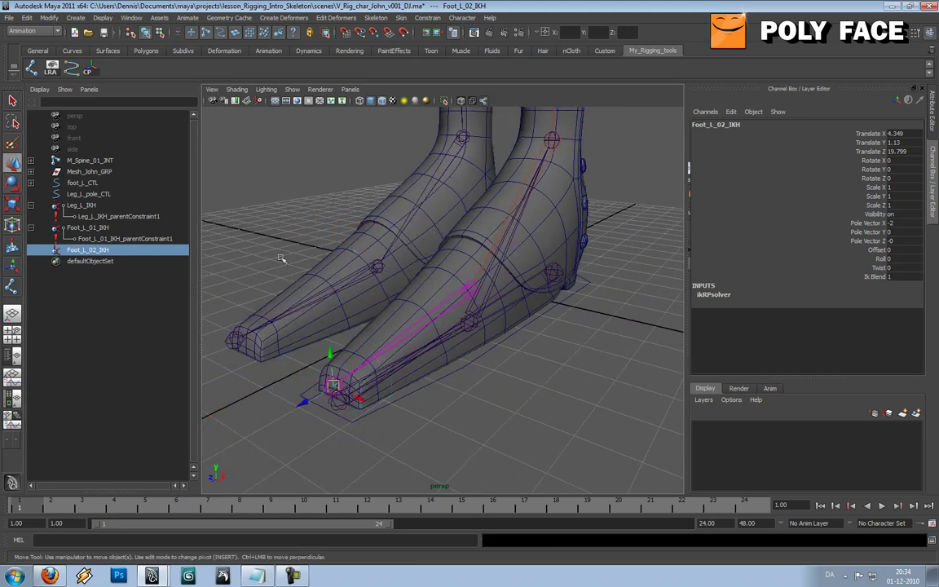
{"action": "left_click", "coordinate": [370, 383]}
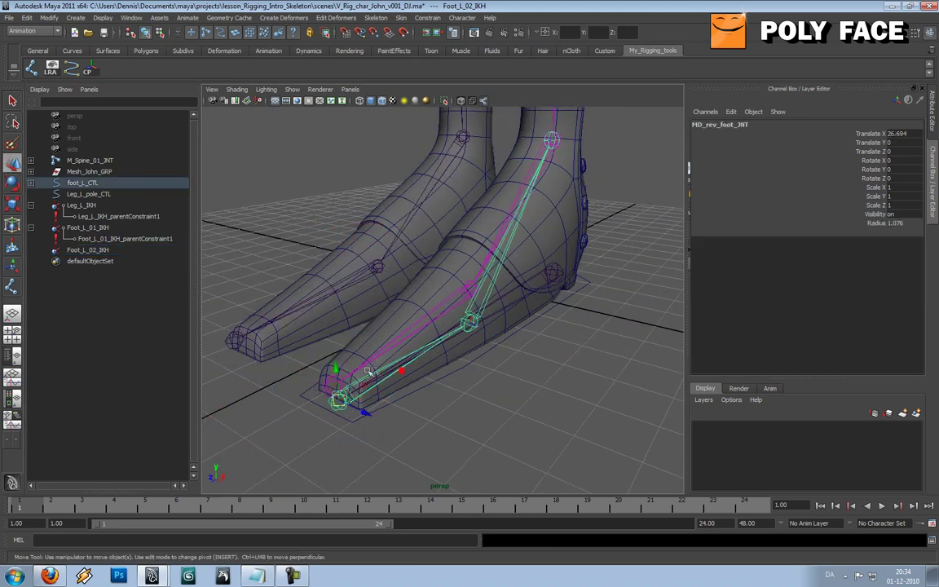
{"action": "left_click_drag", "start_coordinate": [368, 371], "coordinate": [410, 364], "text": "alt"}
{"action": "left_click", "coordinate": [105, 250]}
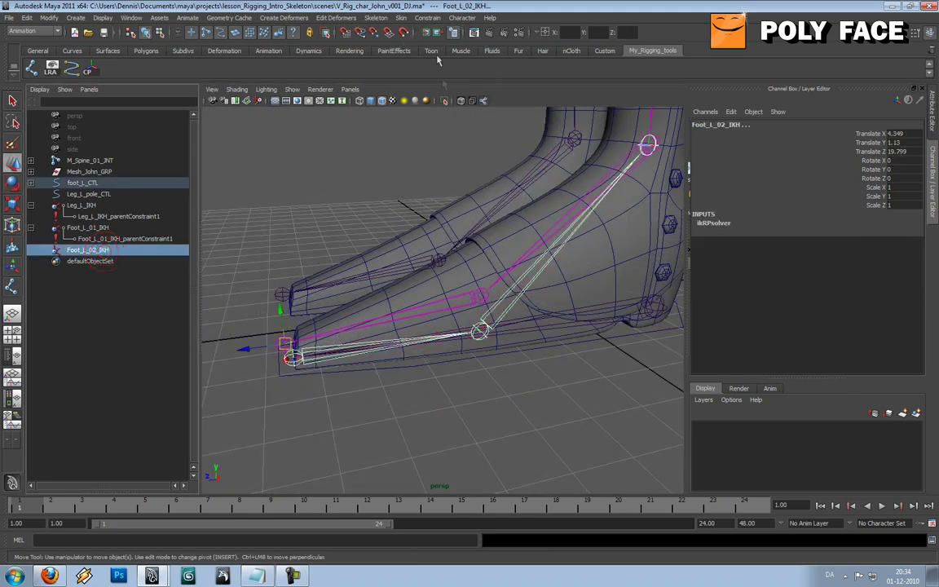
{"action": "left_click", "coordinate": [427, 18]}
{"action": "left_click", "coordinate": [436, 79]}
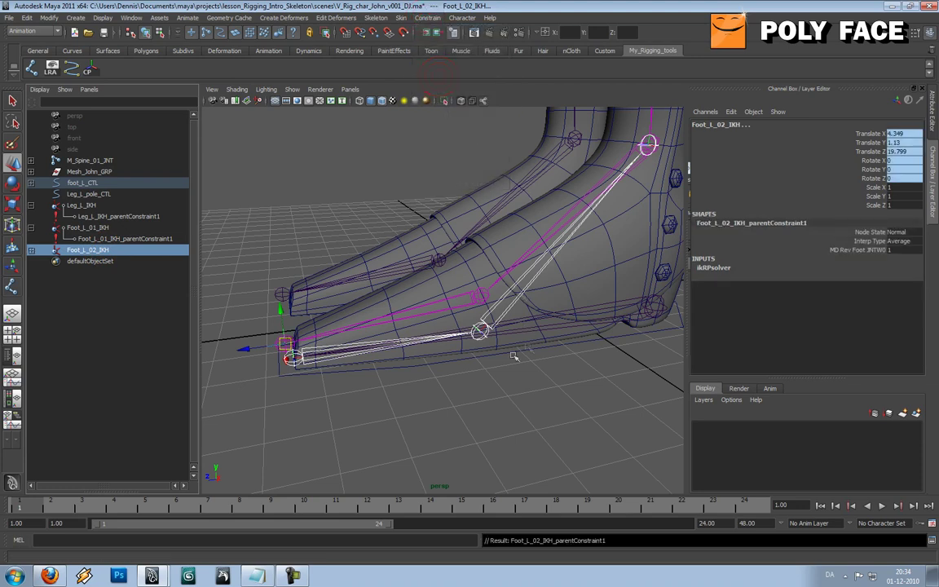
Try rotating the toe and ball joints of the reverse-foot chain to test all three constrained IK handles, undoing each rotation
{"action": "left_click", "coordinate": [342, 344]}
{"action": "key", "text": "e"}
{"action": "left_click_drag", "start_coordinate": [335, 327], "coordinate": [298, 300]}
{"action": "scroll", "coordinate": [446, 231], "scroll_direction": "down", "scroll_amount": 5}
{"action": "left_click_drag", "start_coordinate": [436, 231], "coordinate": [411, 290], "text": "alt"}
{"action": "key", "text": "ctrl+z"}
{"action": "left_click", "coordinate": [368, 221]}
{"action": "left_click", "coordinate": [470, 290]}
{"action": "key", "text": "ctrl+z"}
Try rotating Root_rev_foot_JNT at the heel 30 degrees about Z, and undo the rotation
{"action": "left_click", "coordinate": [561, 307]}
{"action": "left_click", "coordinate": [512, 299]}
{"action": "mouse_move", "coordinate": [510, 319]}
{"action": "left_mouse_down", "text": "alt"}
{"action": "mouse_move", "coordinate": [476, 321]}
{"action": "mouse_move", "coordinate": [515, 311]}
{"action": "left_mouse_up", "text": "alt"}
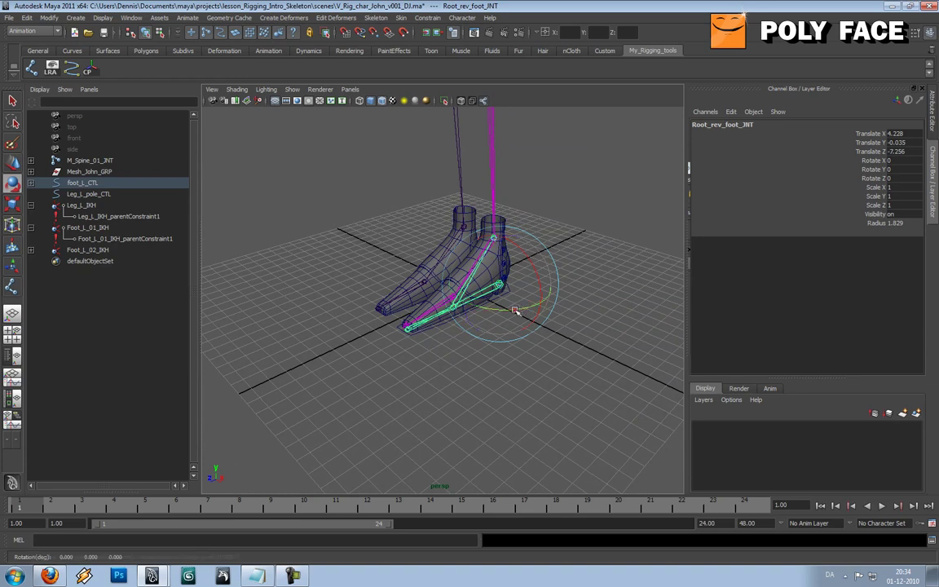
{"action": "key", "text": "ctrl+z"}
{"action": "left_click_drag", "start_coordinate": [471, 273], "coordinate": [485, 261]}
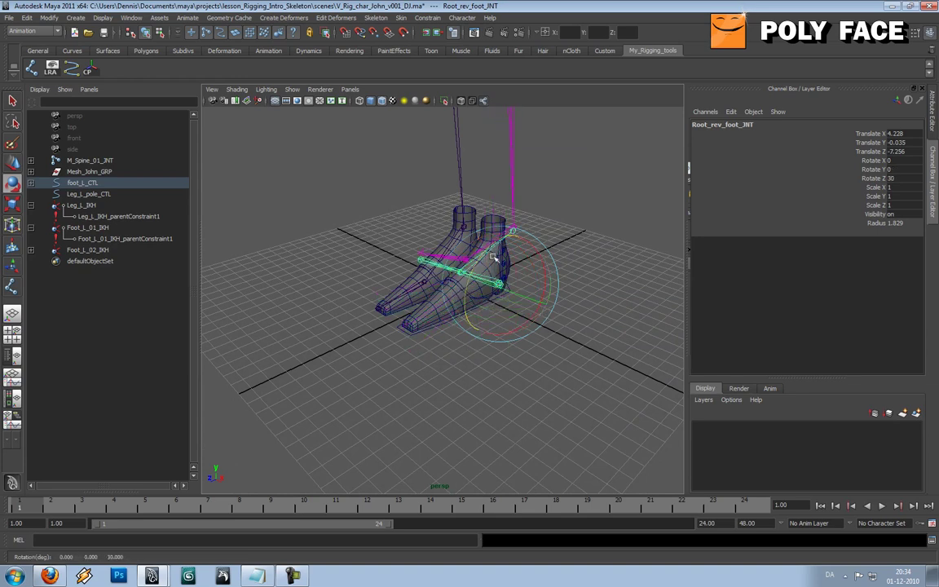
{"action": "key", "text": "ctrl+z"}
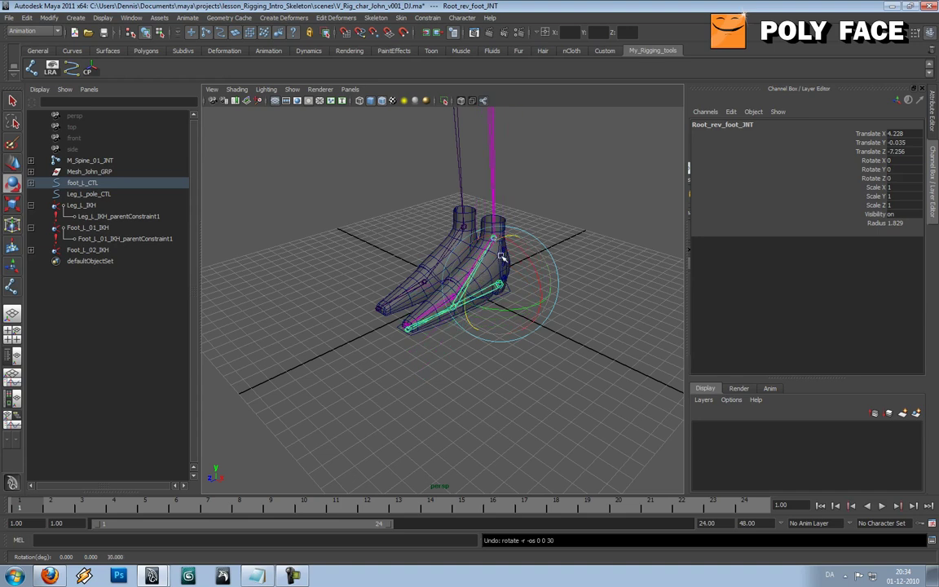
Try moving foot_L_CTL down to -39 in Y to test the leg, and reset its Translate Y to 0
{"action": "key", "text": "w"}
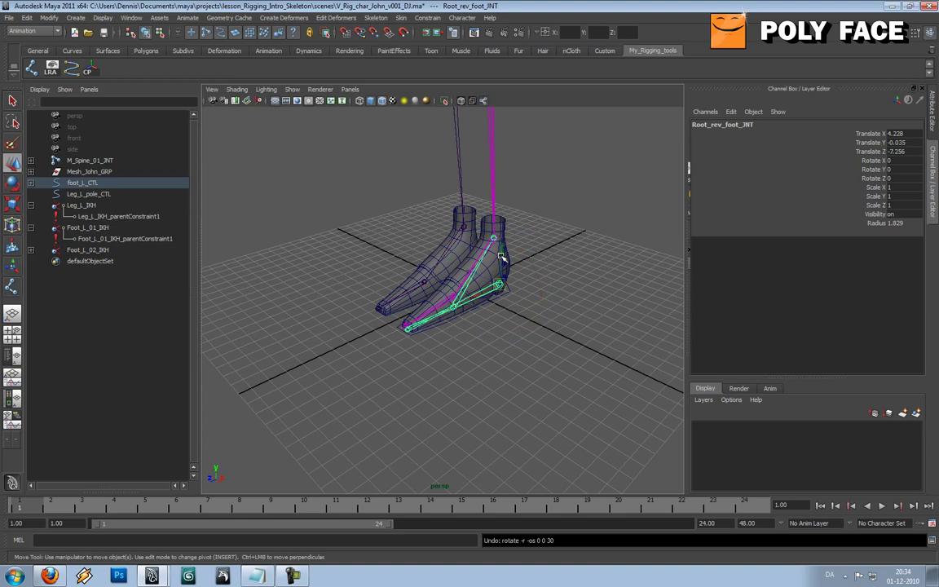
{"action": "left_click", "coordinate": [529, 300]}
{"action": "scroll", "coordinate": [528, 303], "scroll_direction": "up", "scroll_amount": 4}
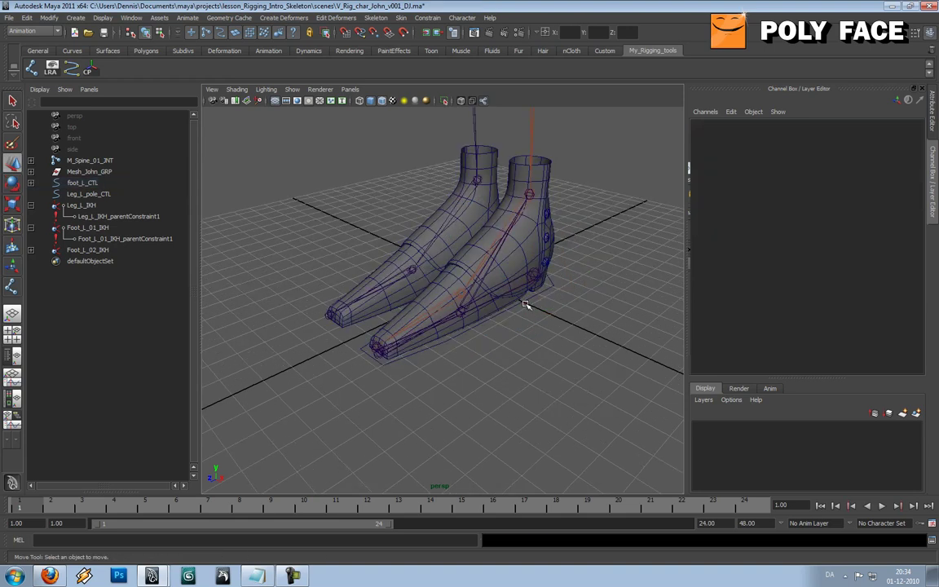
{"action": "left_click", "coordinate": [525, 304]}
{"action": "left_click_drag", "start_coordinate": [525, 304], "coordinate": [449, 362], "text": "alt"}
{"action": "left_click_drag", "start_coordinate": [436, 306], "coordinate": [392, 297], "text": "alt"}
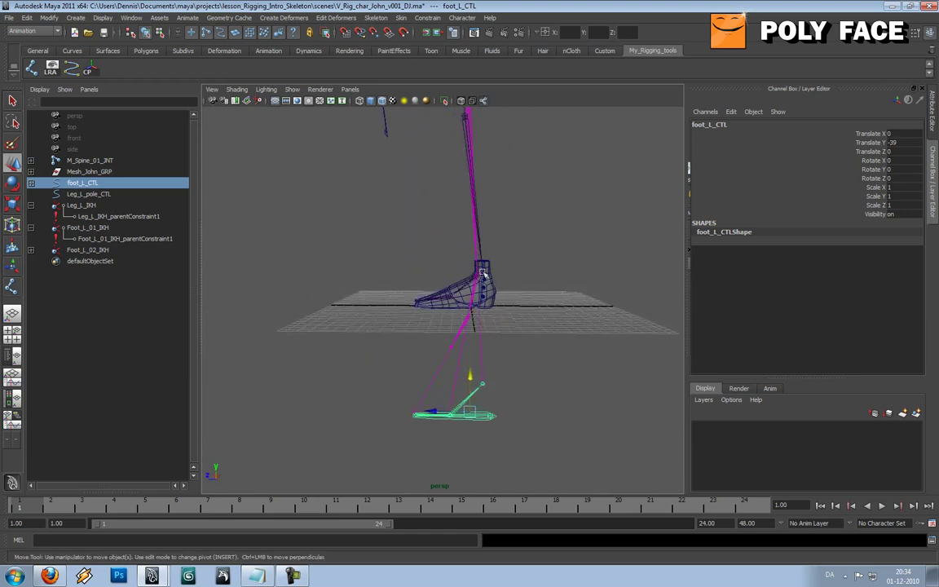
{"action": "left_click_drag", "start_coordinate": [481, 274], "coordinate": [484, 351], "text": "alt"}
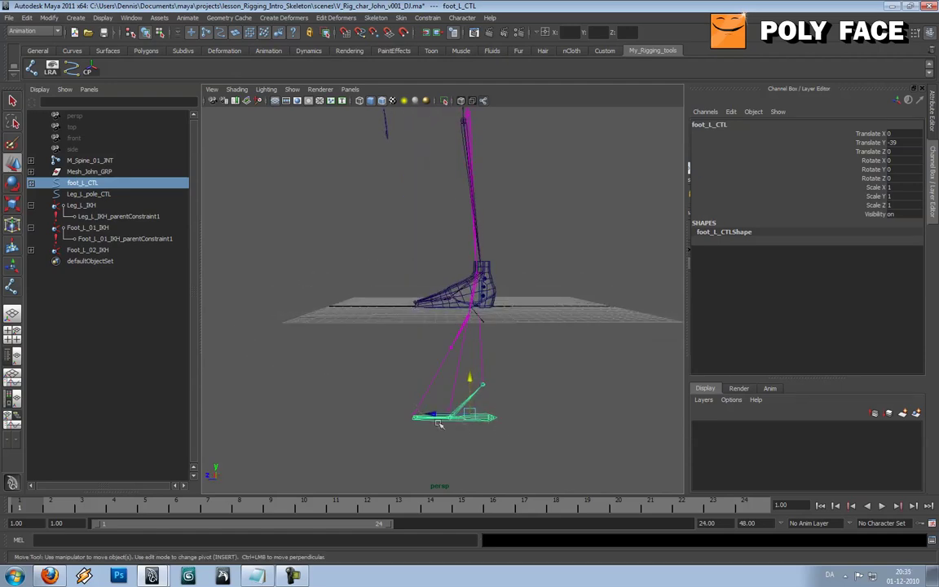
{"action": "left_click_drag", "start_coordinate": [438, 423], "coordinate": [473, 408], "text": "alt"}
{"action": "double_click", "coordinate": [896, 143]}
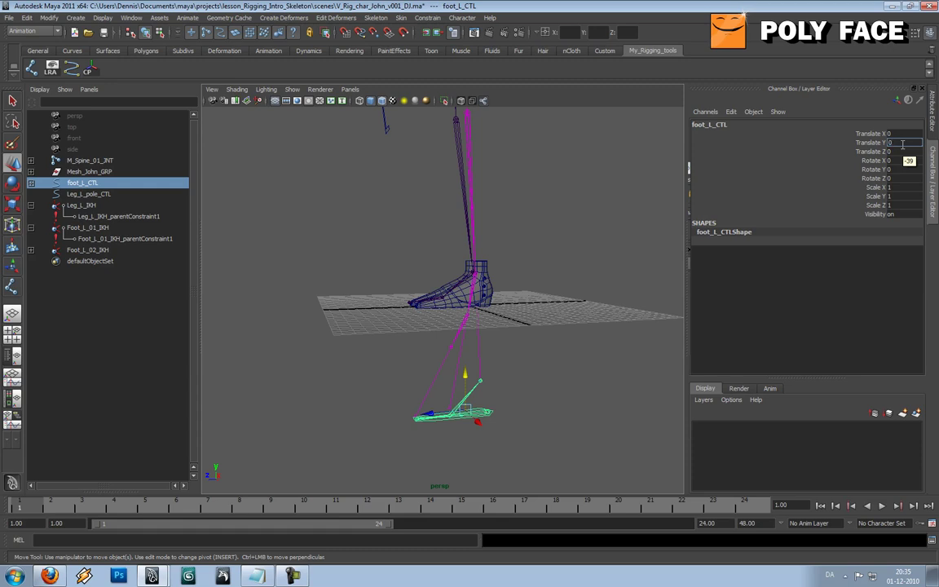
{"action": "key", "text": "Tab"}
Examine the left foot's reverse-foot chain, foot_L_CTL and the leg up to the knee's pole control from several angles
{"action": "left_click_drag", "start_coordinate": [563, 261], "coordinate": [530, 321], "text": "alt"}
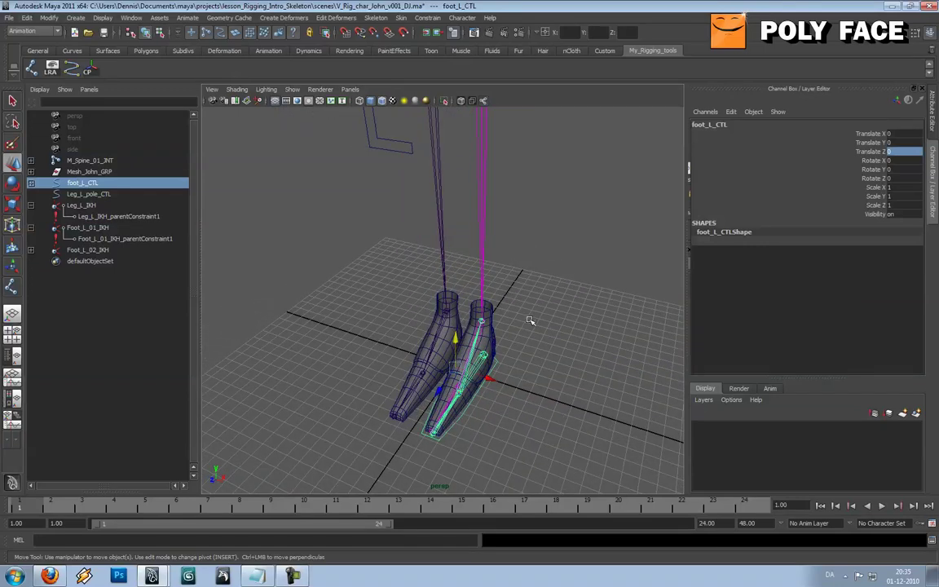
{"action": "left_click_drag", "start_coordinate": [449, 315], "coordinate": [492, 319], "text": "alt"}
{"action": "middle_click_drag", "start_coordinate": [492, 318], "coordinate": [479, 278], "text": "alt"}
{"action": "right_click_drag", "start_coordinate": [479, 279], "coordinate": [493, 277], "text": "alt"}
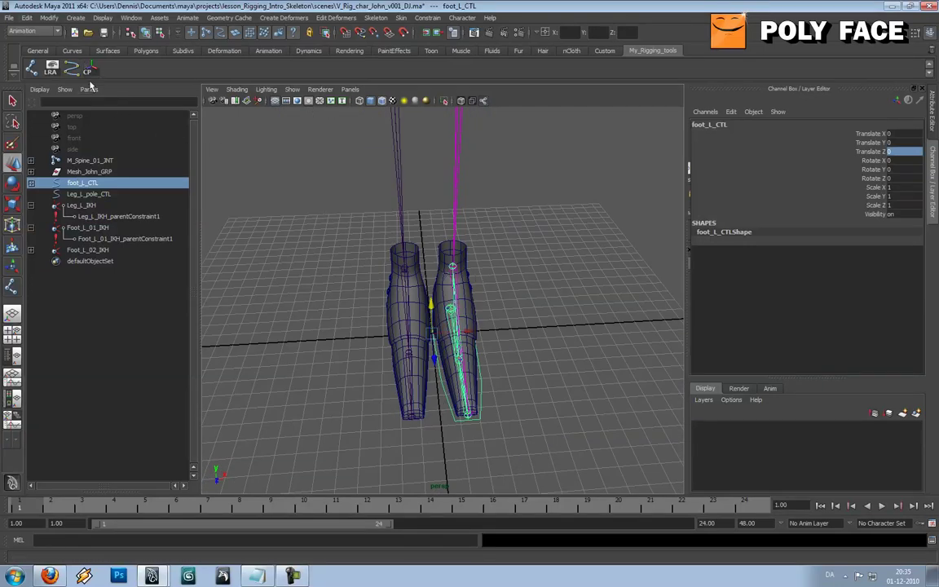
{"action": "left_click_drag", "start_coordinate": [469, 269], "coordinate": [356, 238], "text": "alt"}
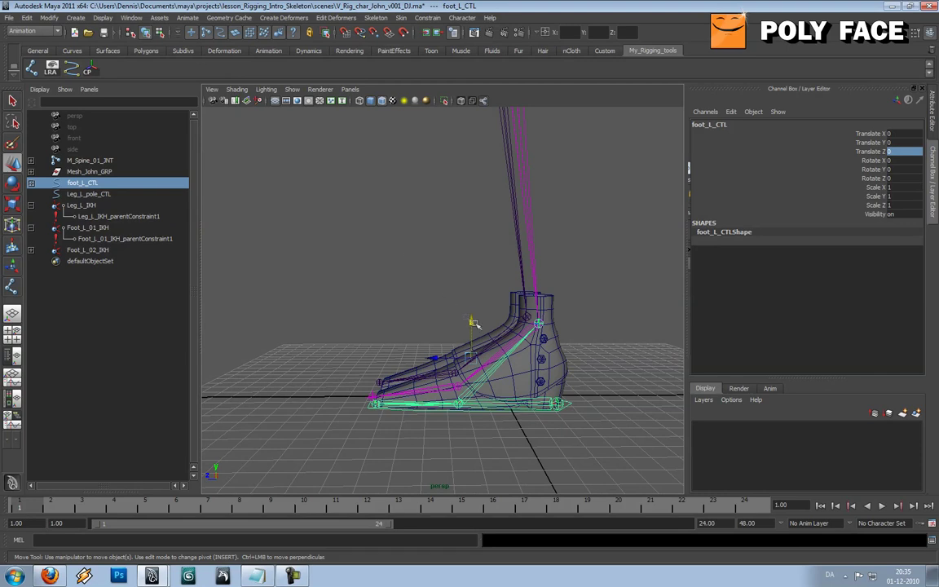
{"action": "left_click_drag", "start_coordinate": [473, 324], "coordinate": [535, 360], "text": "alt"}
{"action": "left_click", "coordinate": [522, 349]}
{"action": "left_click", "coordinate": [523, 346]}
{"action": "left_click_drag", "start_coordinate": [468, 310], "coordinate": [429, 315], "text": "alt"}
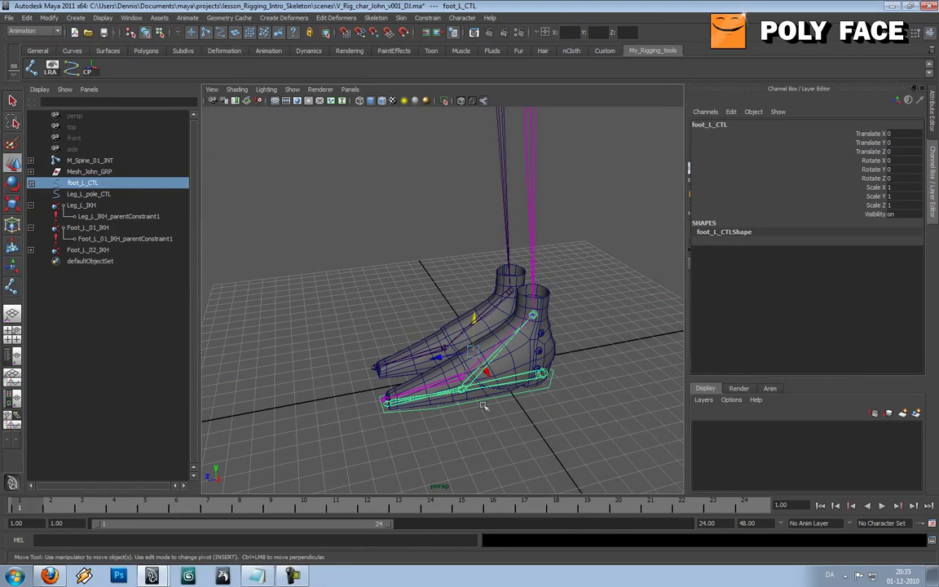
{"action": "left_click_drag", "start_coordinate": [515, 392], "coordinate": [440, 400], "text": "alt"}
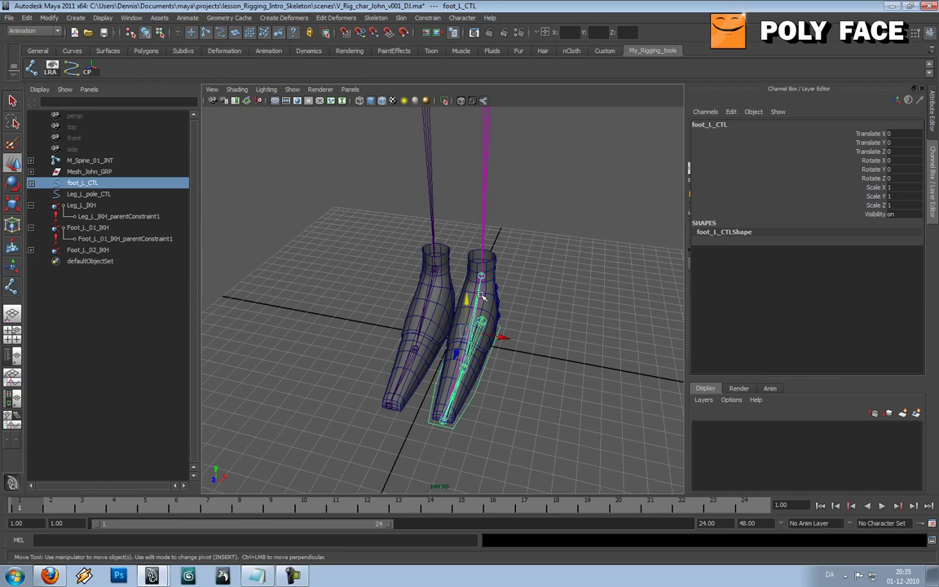
{"action": "scroll", "coordinate": [489, 291], "scroll_direction": "down", "scroll_amount": 6}
{"action": "middle_click_drag", "start_coordinate": [524, 237], "coordinate": [521, 280], "text": "alt"}
{"action": "mouse_move", "coordinate": [522, 281]}
{"action": "left_mouse_down", "text": "alt"}
{"action": "mouse_move", "coordinate": [543, 274]}
{"action": "mouse_move", "coordinate": [535, 227]}
{"action": "mouse_move", "coordinate": [525, 268]}
{"action": "mouse_move", "coordinate": [537, 266]}
{"action": "mouse_move", "coordinate": [521, 263]}
{"action": "left_mouse_up", "text": "alt"}
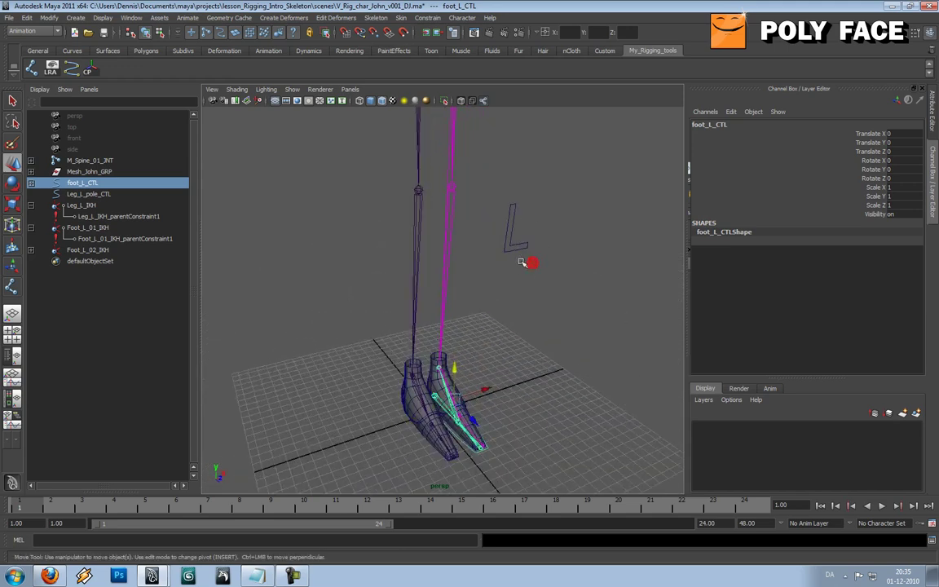